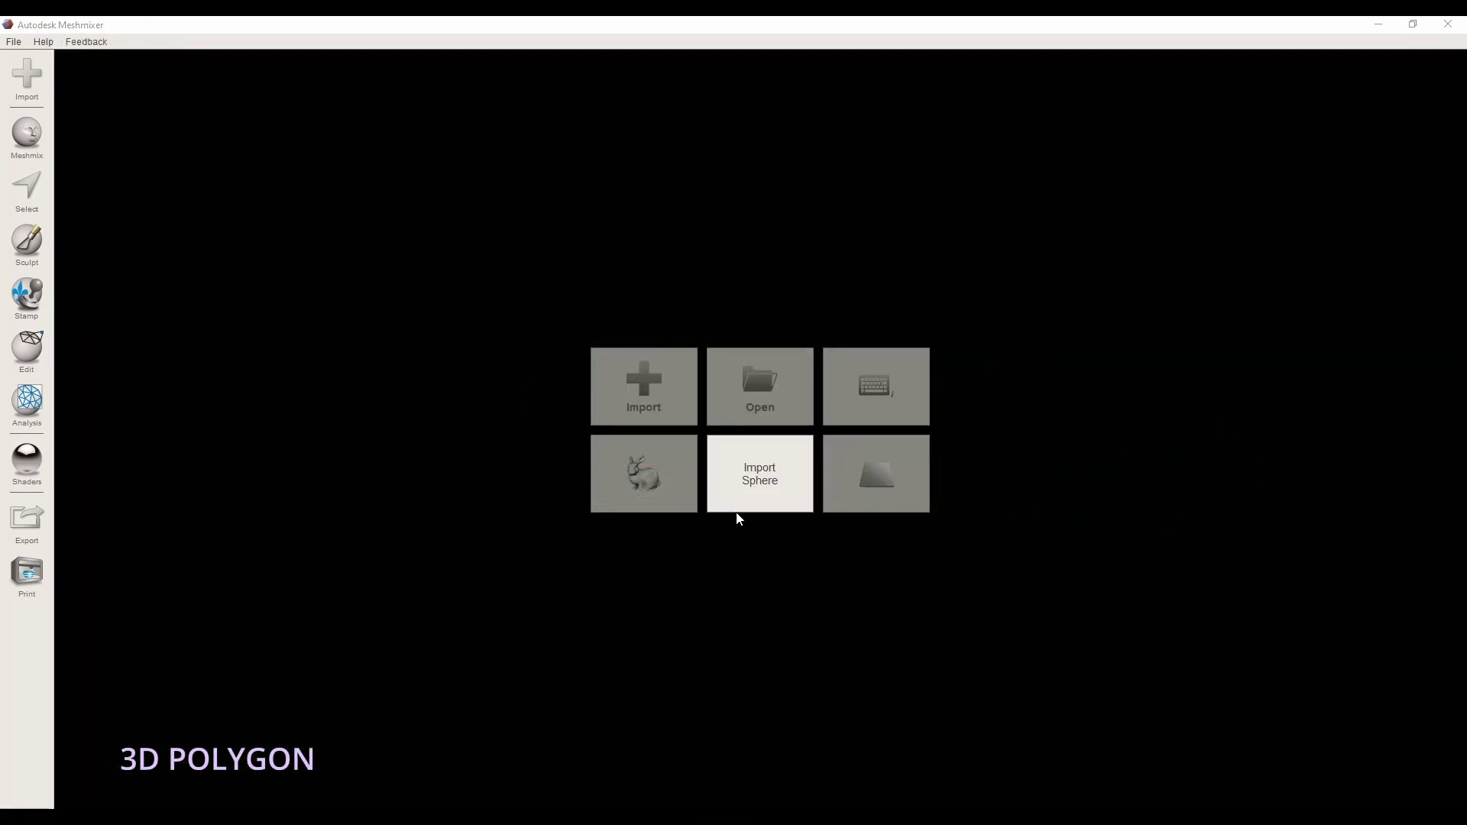
# - Import the sample sphere and show its wireframe to view the triangle mesh
pyautogui.click(759, 493)
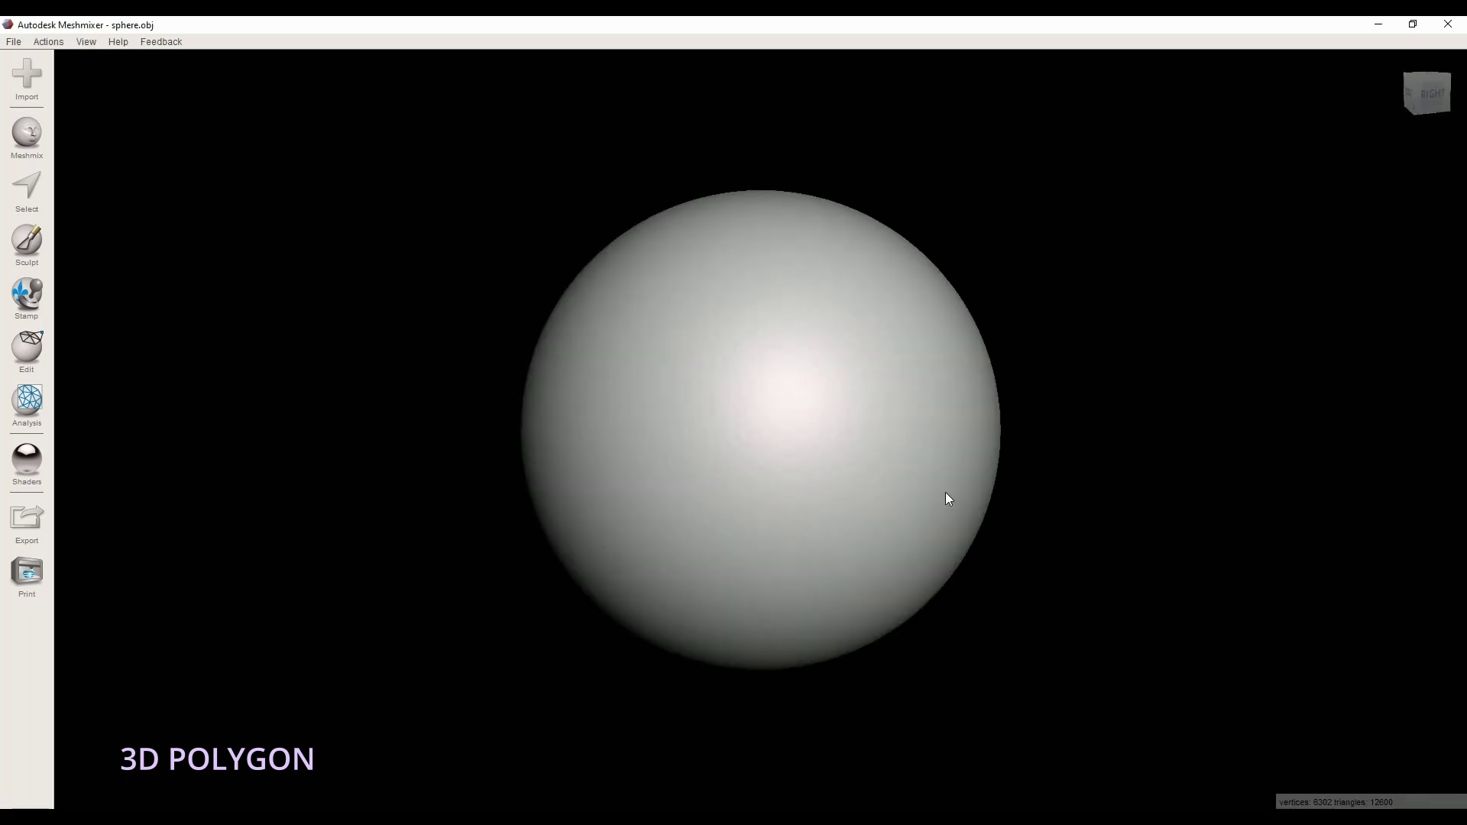
pyautogui.press('w')
pyautogui.moveTo(707, 523); pyautogui.dragTo(861, 507, button='right')
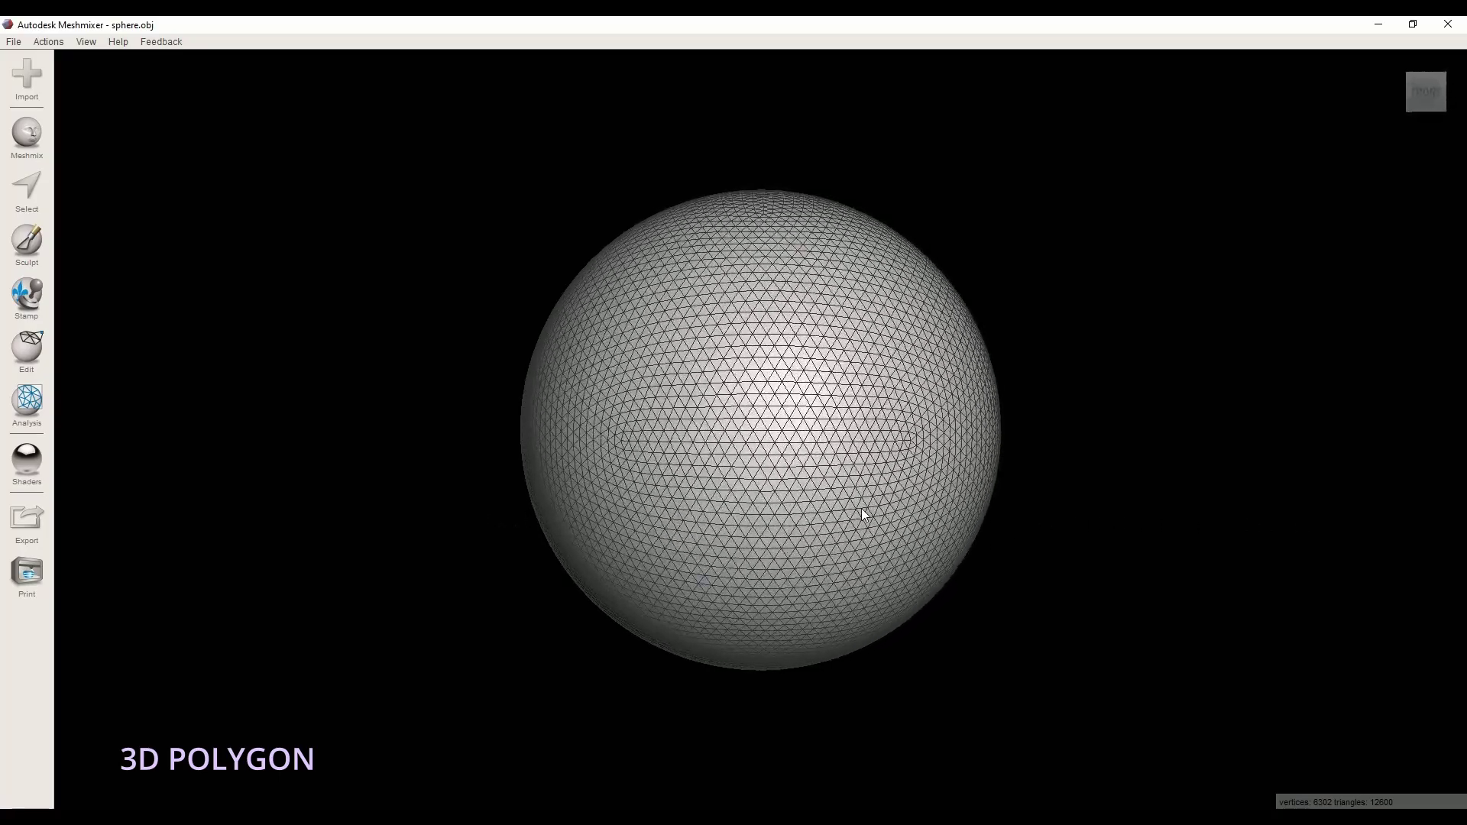
pyautogui.scroll(5, 750, 472)
pyautogui.scroll(2, 753, 478)
pyautogui.scroll(-8, 813, 573)
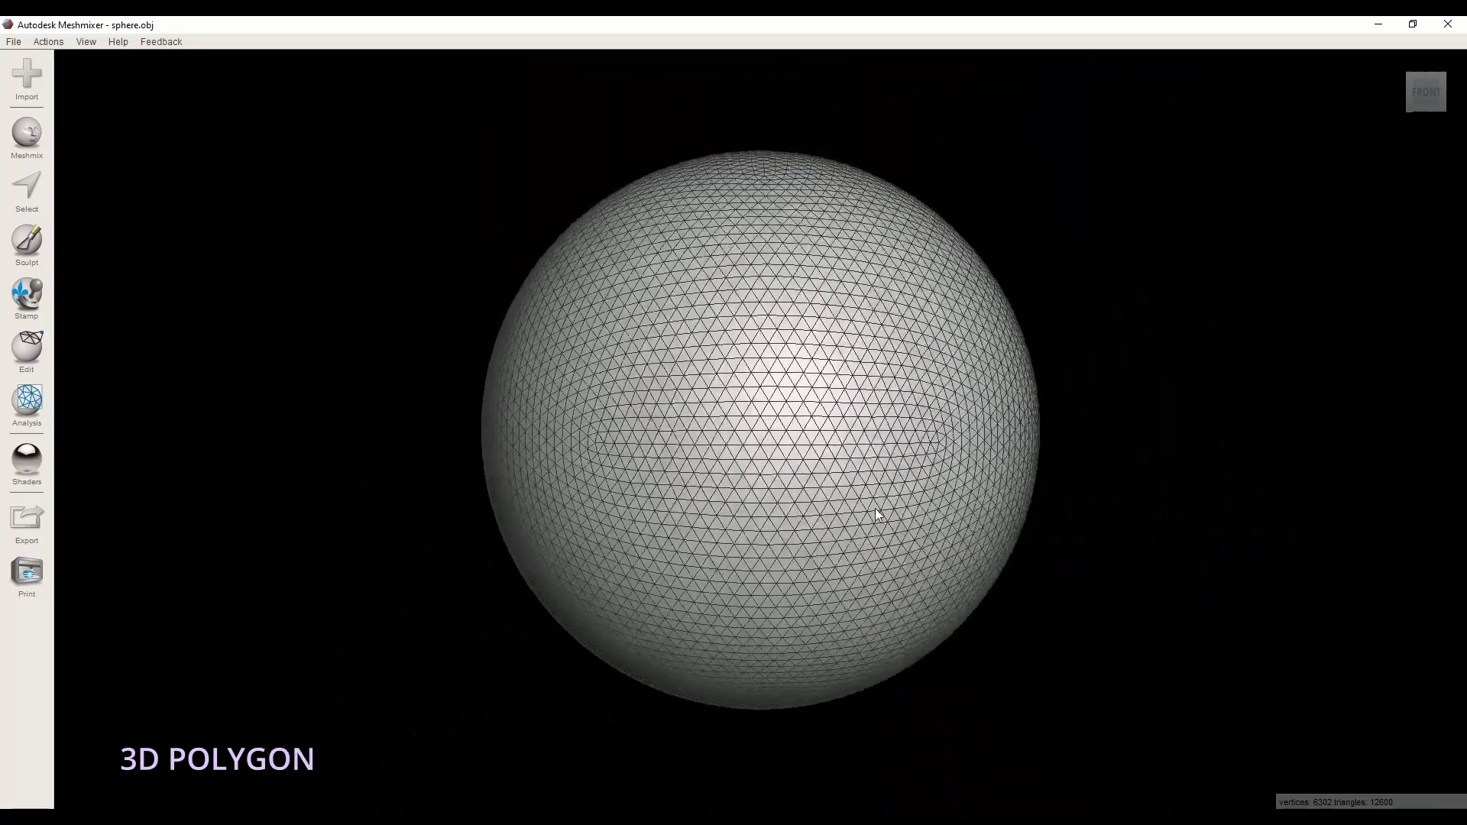
pyautogui.moveTo(876, 510); pyautogui.dragTo(465, 450, button='right')
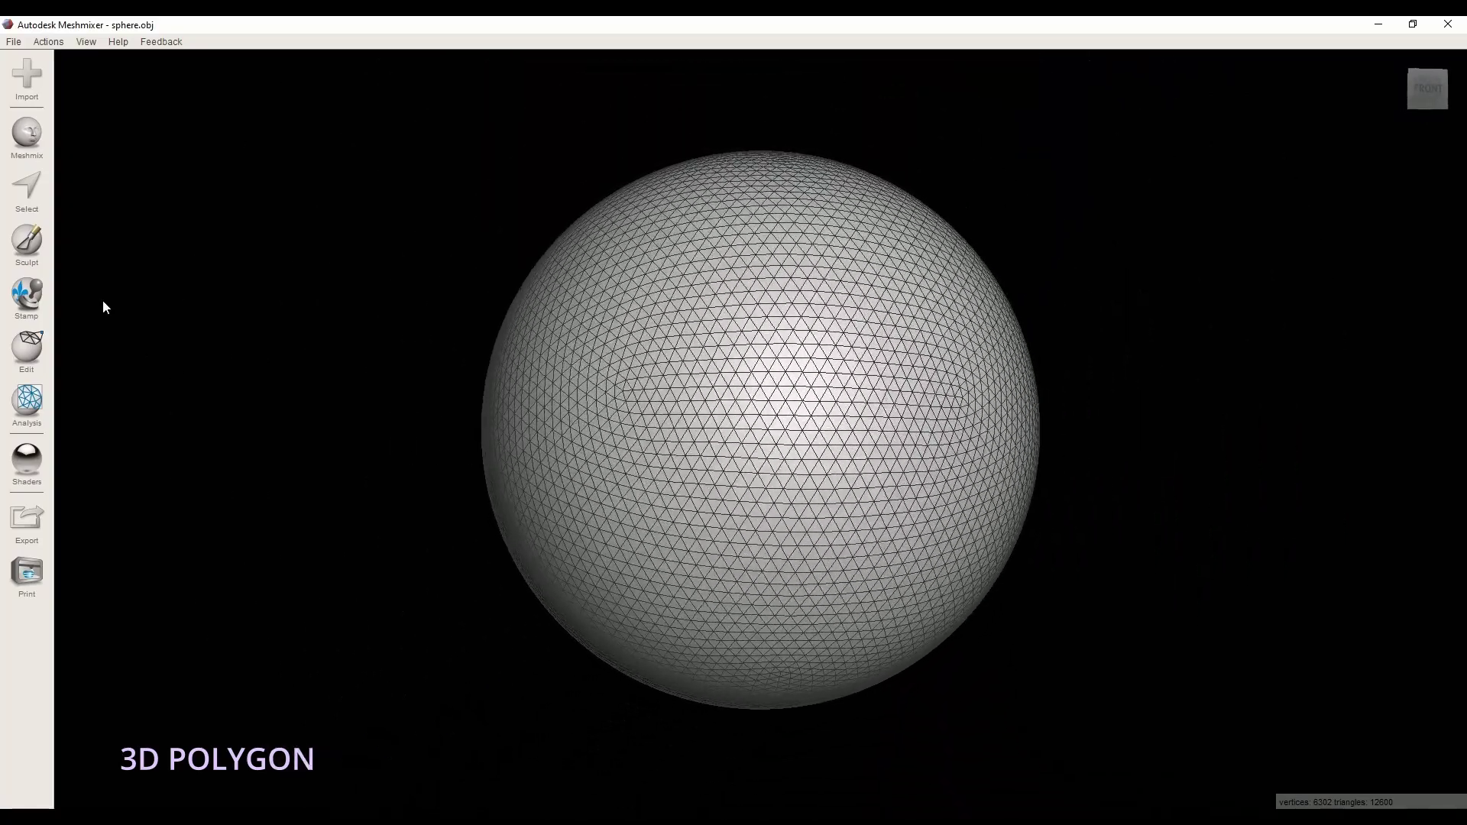
# - Coarsen patches of the sphere with the Reduce sculpt brush at size 71 and depth 6, using strength 68 and 73
pyautogui.click(26, 241)
pyautogui.moveTo(139, 93)
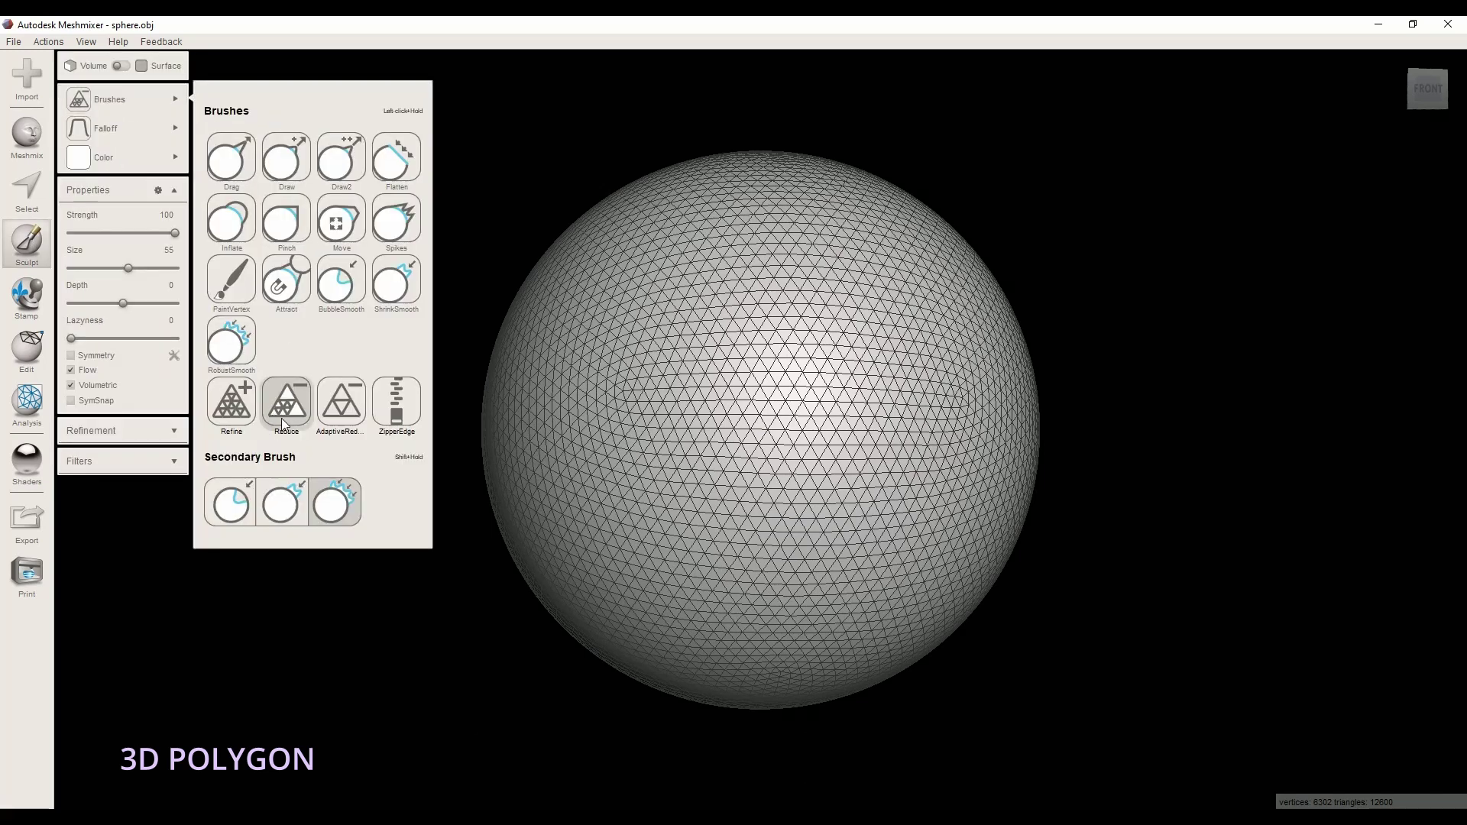
pyautogui.click(300, 404)
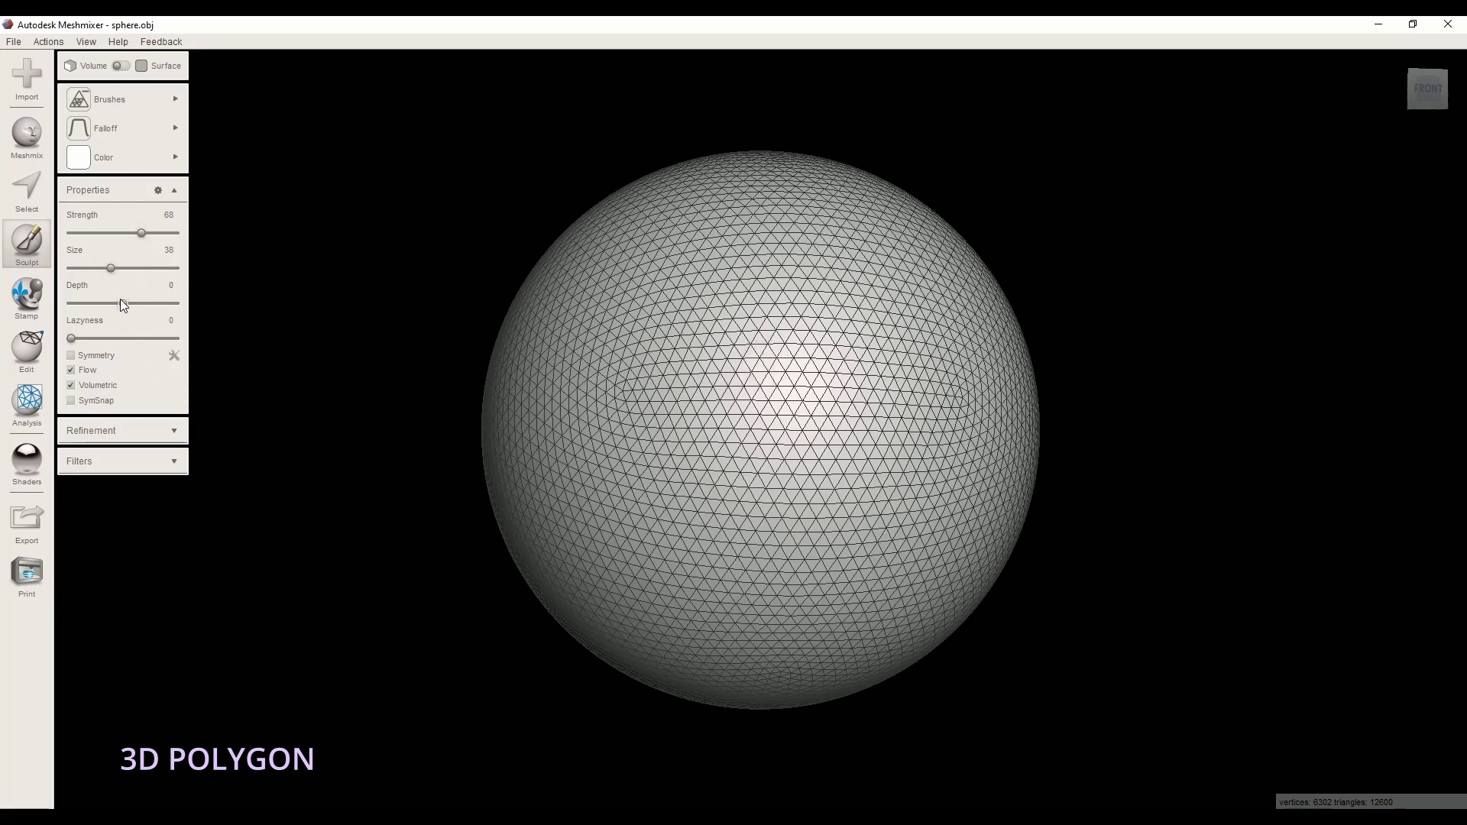
pyautogui.moveTo(122, 303); pyautogui.dragTo(129, 304)
pyautogui.moveTo(139, 270); pyautogui.dragTo(147, 270)
pyautogui.moveTo(647, 379)
pyautogui.mouseDown()
pyautogui.moveTo(692, 403)
pyautogui.moveTo(764, 492)
pyautogui.moveTo(648, 273)
pyautogui.moveTo(822, 433)
pyautogui.mouseUp()
pyautogui.moveTo(801, 406)
pyautogui.mouseDown(button='right')
pyautogui.moveTo(720, 422)
pyautogui.moveTo(622, 491)
pyautogui.mouseUp(button='right')
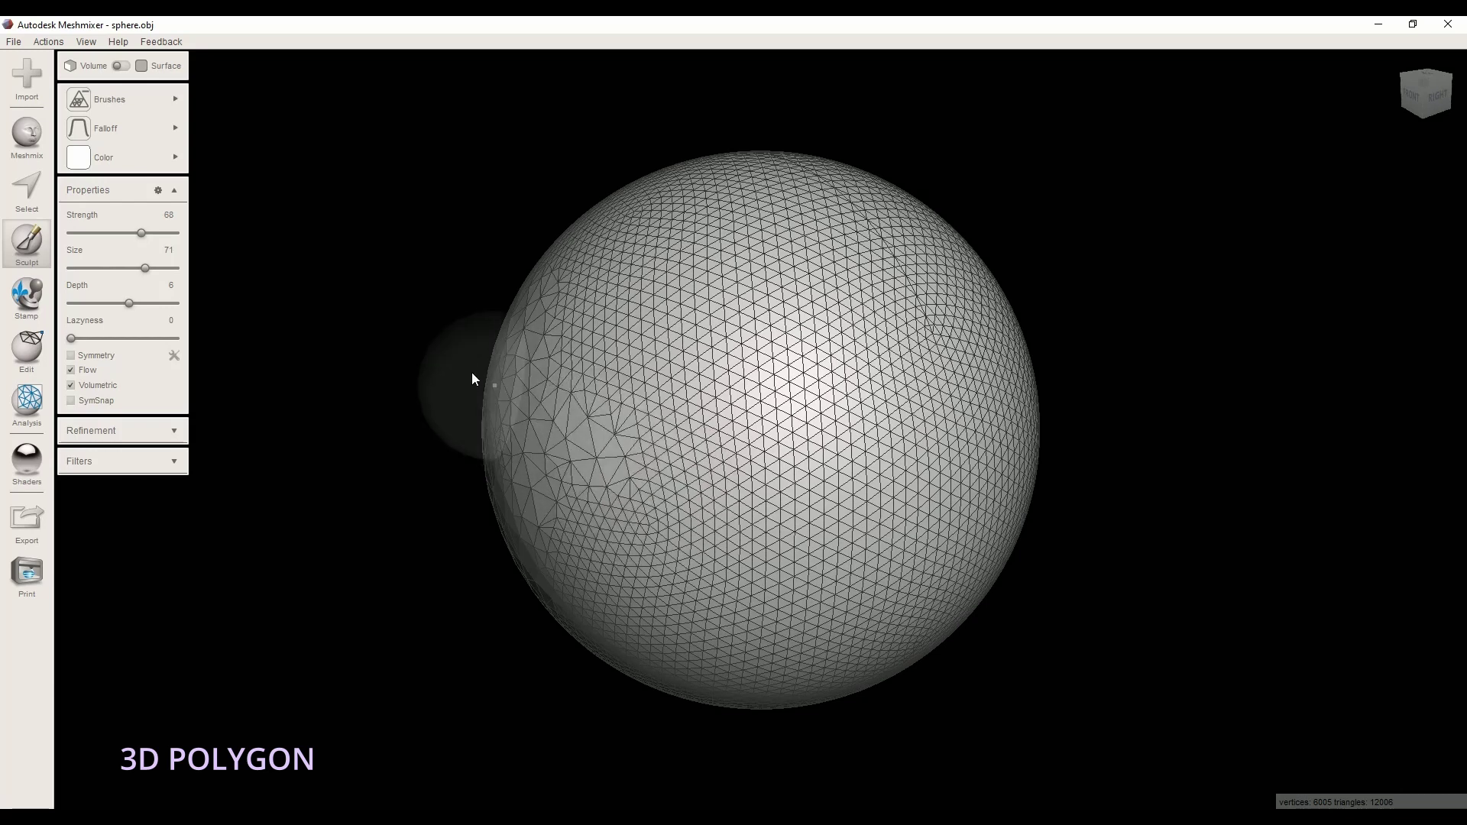
pyautogui.moveTo(504, 440)
pyautogui.mouseDown()
pyautogui.moveTo(651, 450)
pyautogui.moveTo(568, 338)
pyautogui.mouseUp()
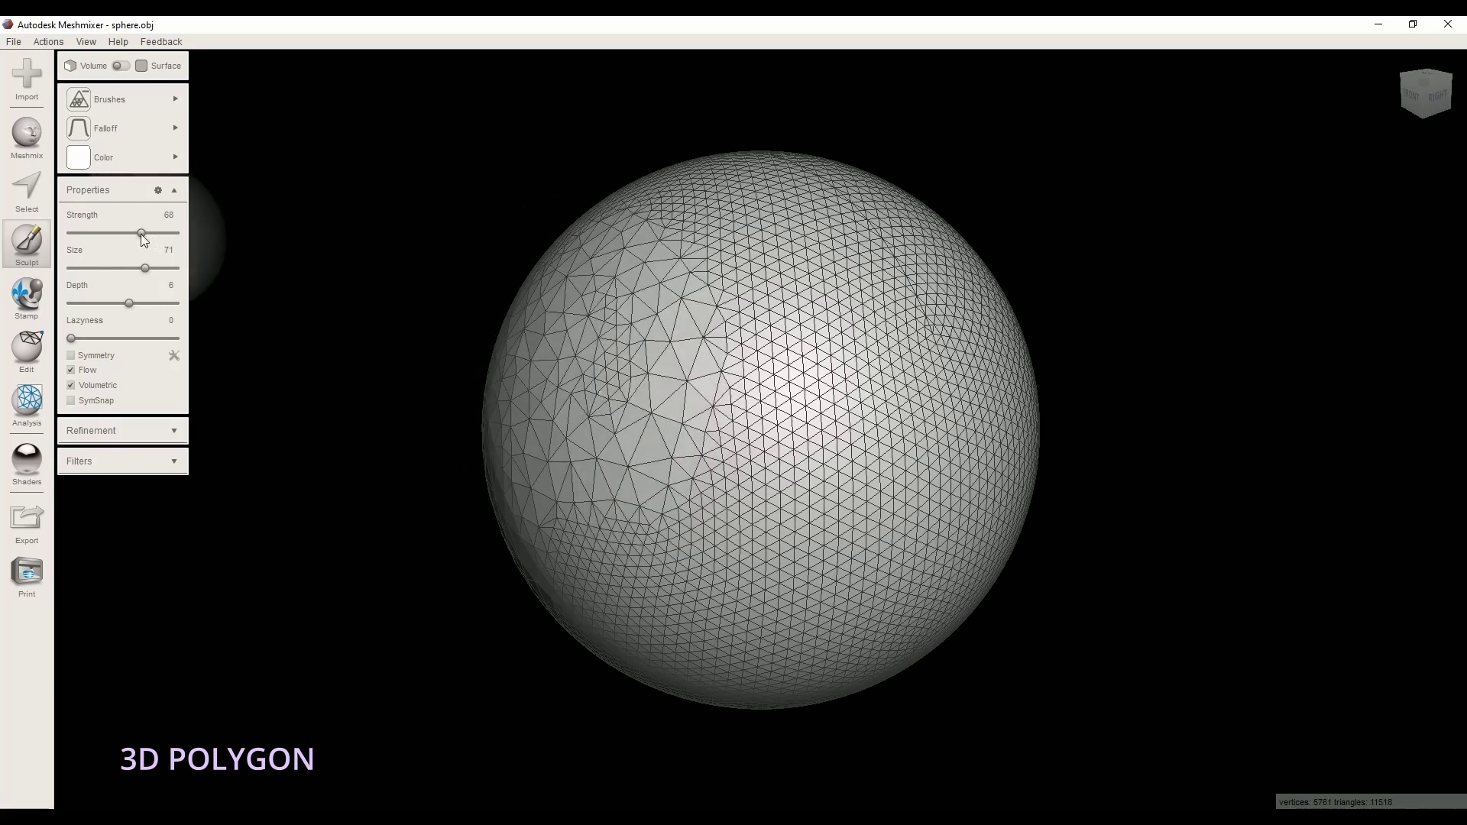
pyautogui.moveTo(158, 232); pyautogui.dragTo(160, 232)
pyautogui.moveTo(879, 451)
pyautogui.mouseDown()
pyautogui.moveTo(812, 386)
pyautogui.moveTo(760, 470)
pyautogui.moveTo(778, 531)
pyautogui.mouseUp()
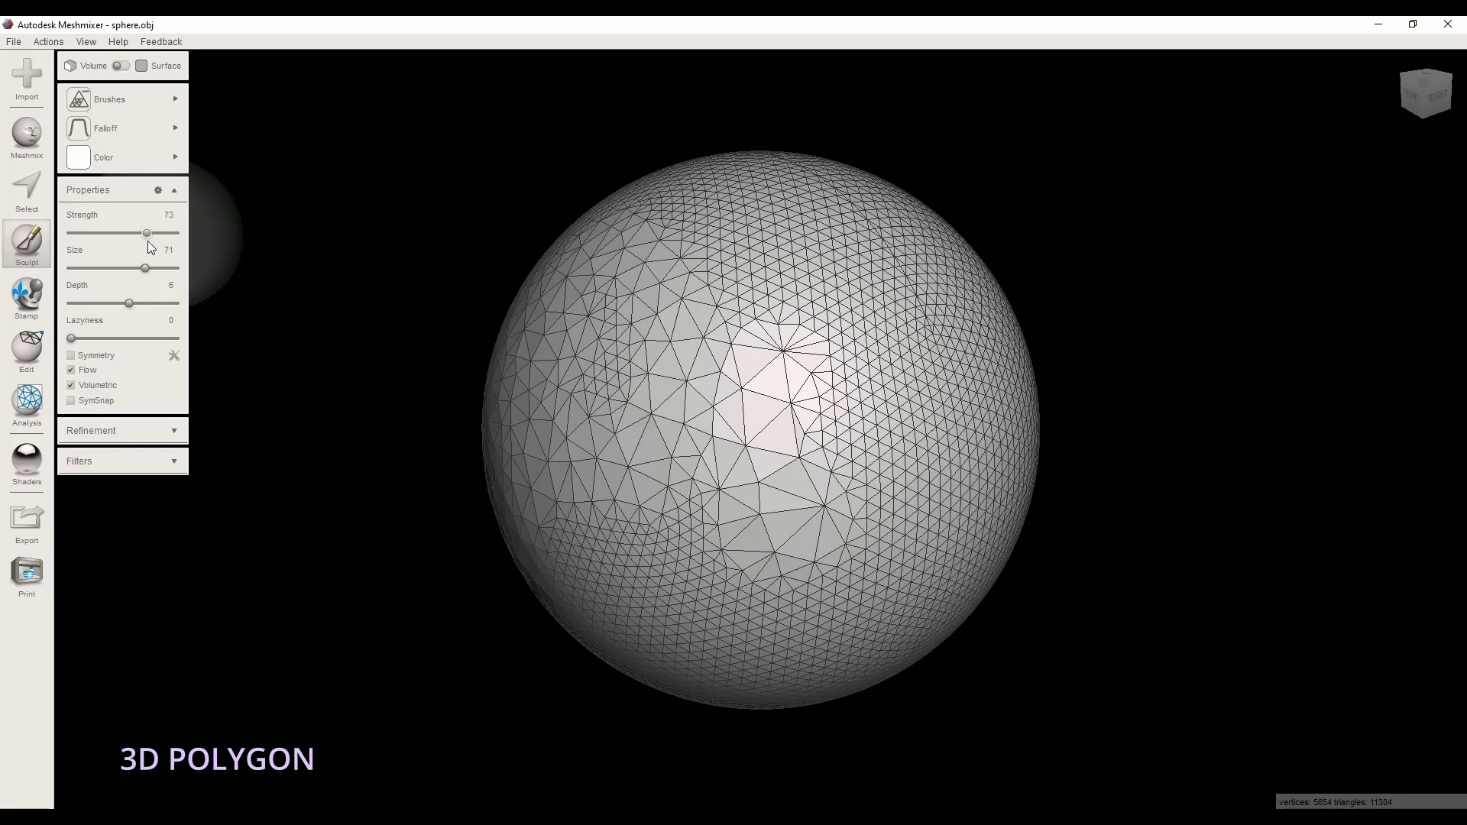
# - Brush over all sides of the sphere with the Reduce brush at strength 100 and size 100 to make it low-poly
pyautogui.moveTo(147, 268); pyautogui.dragTo(175, 268)
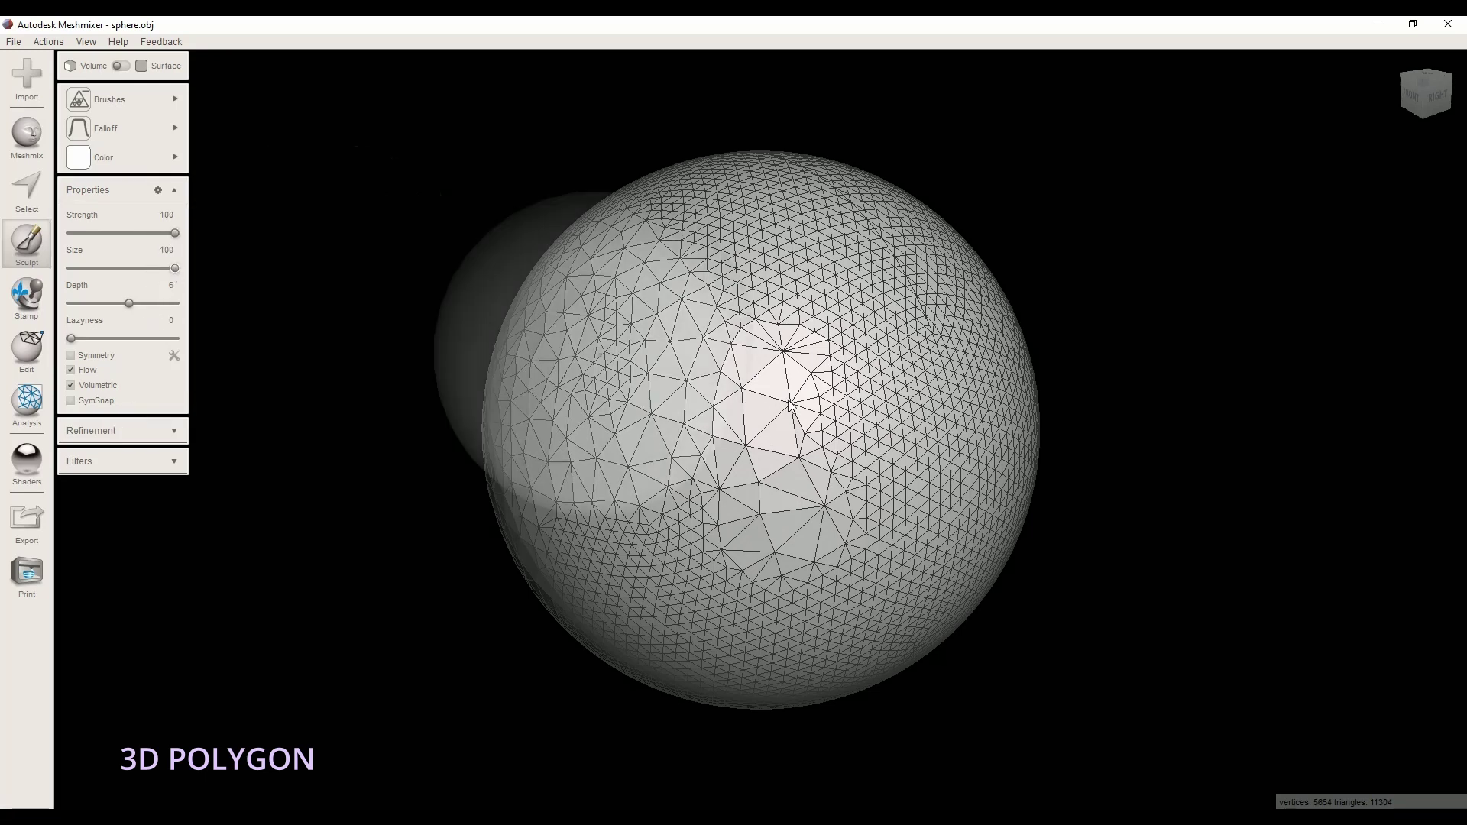
pyautogui.moveTo(940, 424)
pyautogui.mouseDown()
pyautogui.moveTo(837, 290)
pyautogui.moveTo(688, 298)
pyautogui.moveTo(838, 608)
pyautogui.moveTo(907, 588)
pyautogui.mouseUp()
pyautogui.moveTo(906, 588)
pyautogui.mouseDown(button='right')
pyautogui.moveTo(778, 506)
pyautogui.moveTo(748, 510)
pyautogui.mouseUp(button='right')
pyautogui.moveTo(749, 511)
pyautogui.mouseDown()
pyautogui.moveTo(822, 469)
pyautogui.moveTo(777, 227)
pyautogui.mouseUp()
pyautogui.moveTo(1001, 596); pyautogui.dragTo(863, 589, button='right')
pyautogui.moveTo(863, 588)
pyautogui.mouseDown()
pyautogui.moveTo(835, 324)
pyautogui.moveTo(727, 622)
pyautogui.moveTo(891, 511)
pyautogui.mouseUp()
pyautogui.moveTo(891, 511); pyautogui.dragTo(737, 561, button='right')
pyautogui.moveTo(737, 561); pyautogui.dragTo(791, 208)
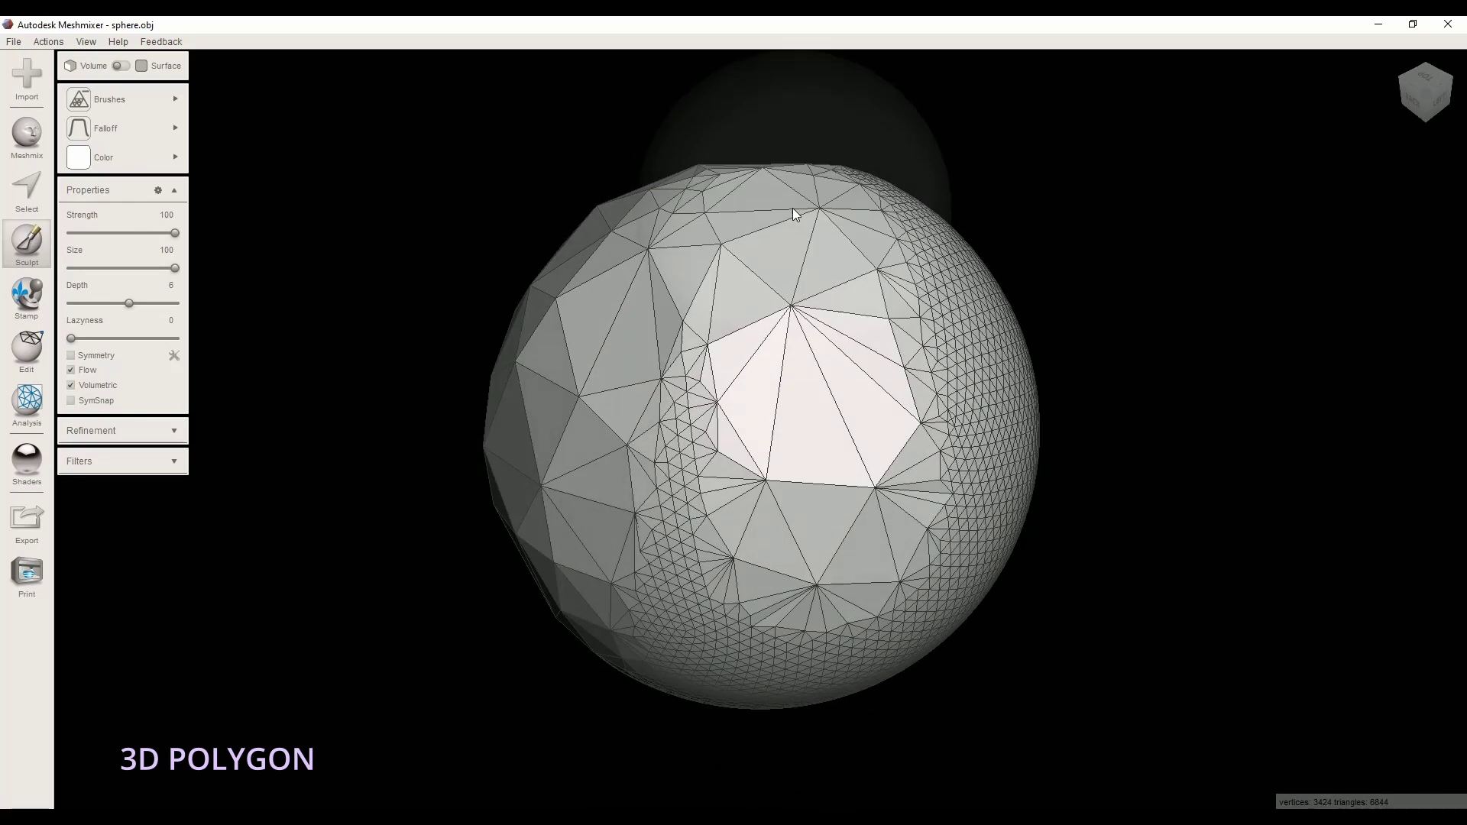
pyautogui.moveTo(792, 208)
pyautogui.mouseDown(button='right')
pyautogui.moveTo(782, 426)
pyautogui.moveTo(764, 437)
pyautogui.mouseUp(button='right')
pyautogui.moveTo(764, 438)
pyautogui.mouseDown()
pyautogui.moveTo(844, 398)
pyautogui.moveTo(851, 613)
pyautogui.mouseUp()
pyautogui.moveTo(851, 613); pyautogui.dragTo(818, 385, button='right')
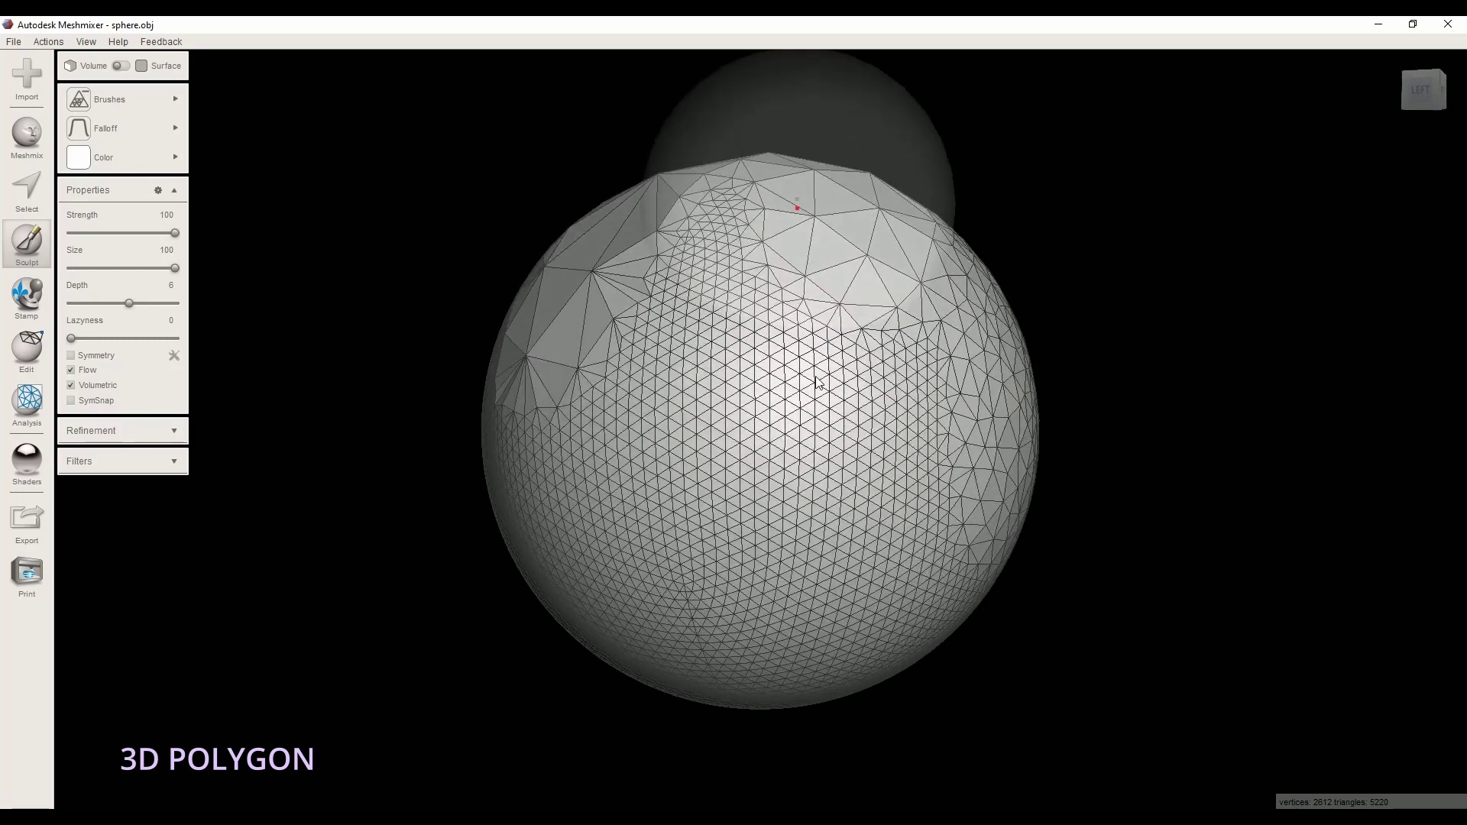
pyautogui.moveTo(818, 385)
pyautogui.mouseDown()
pyautogui.moveTo(753, 338)
pyautogui.moveTo(909, 474)
pyautogui.moveTo(810, 613)
pyautogui.mouseUp()
pyautogui.moveTo(810, 612); pyautogui.dragTo(688, 359, button='right')
pyautogui.moveTo(688, 359)
pyautogui.mouseDown()
pyautogui.moveTo(642, 238)
pyautogui.moveTo(819, 390)
pyautogui.moveTo(557, 340)
pyautogui.mouseUp()
pyautogui.moveTo(557, 341); pyautogui.dragTo(696, 428, button='right')
pyautogui.moveTo(696, 428); pyautogui.dragTo(856, 329)
pyautogui.moveTo(856, 328); pyautogui.dragTo(828, 487, button='right')
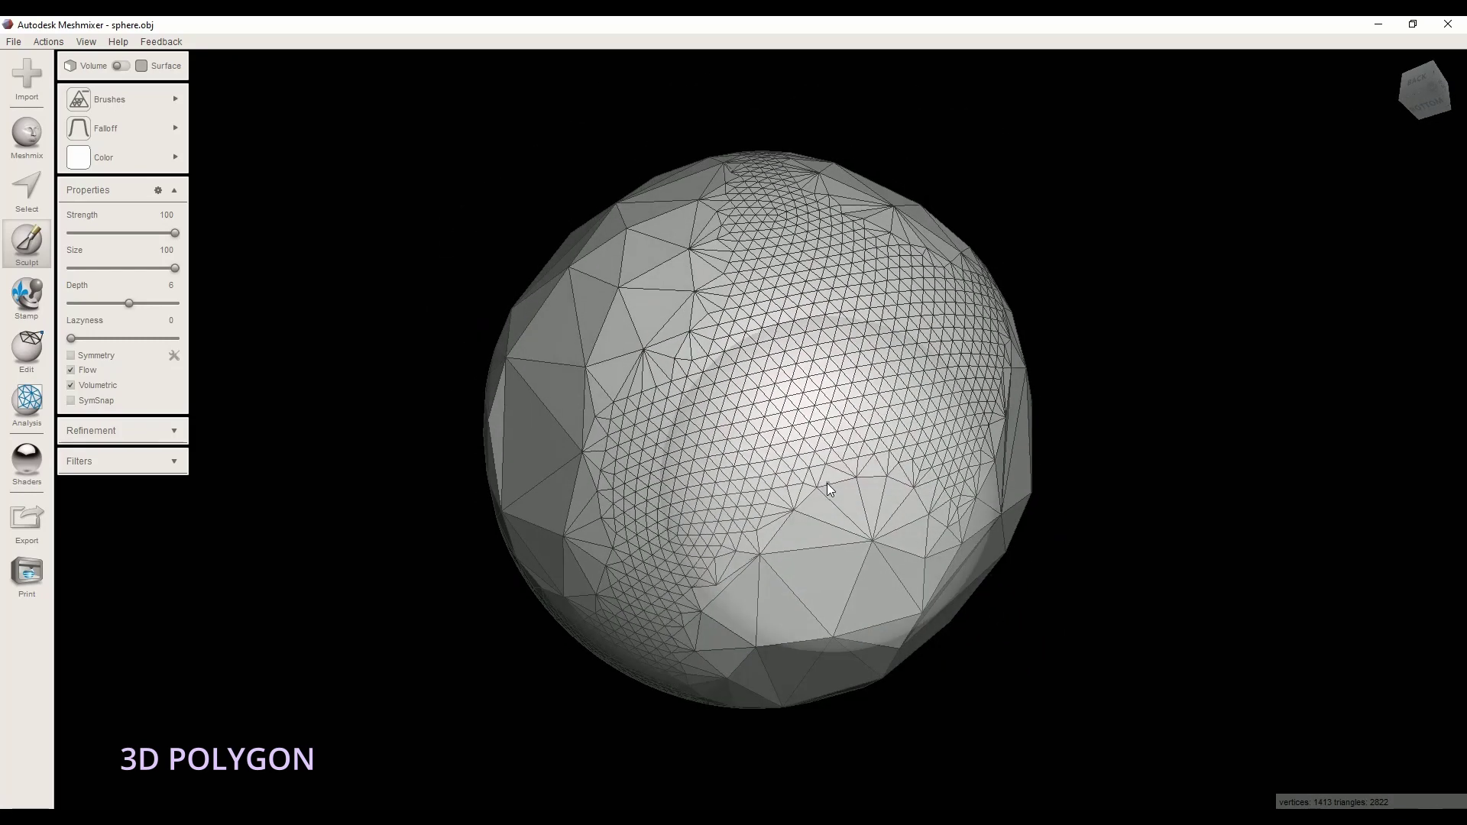
pyautogui.moveTo(828, 487)
pyautogui.mouseDown()
pyautogui.moveTo(855, 247)
pyautogui.moveTo(766, 167)
pyautogui.moveTo(644, 599)
pyautogui.moveTo(704, 590)
pyautogui.moveTo(757, 539)
pyautogui.mouseUp()
pyautogui.moveTo(756, 539)
pyautogui.mouseDown(button='right')
pyautogui.moveTo(1023, 410)
pyautogui.moveTo(999, 541)
pyautogui.mouseUp(button='right')
pyautogui.moveTo(960, 534)
pyautogui.mouseDown()
pyautogui.moveTo(789, 449)
pyautogui.moveTo(650, 485)
pyautogui.mouseUp()
pyautogui.moveTo(650, 486)
pyautogui.mouseDown(button='right')
pyautogui.moveTo(760, 441)
pyautogui.moveTo(844, 516)
pyautogui.mouseUp(button='right')
pyautogui.moveTo(886, 558)
pyautogui.mouseDown()
pyautogui.moveTo(779, 297)
pyautogui.moveTo(969, 576)
pyautogui.mouseUp()
pyautogui.moveTo(969, 576); pyautogui.dragTo(864, 663, button='right')
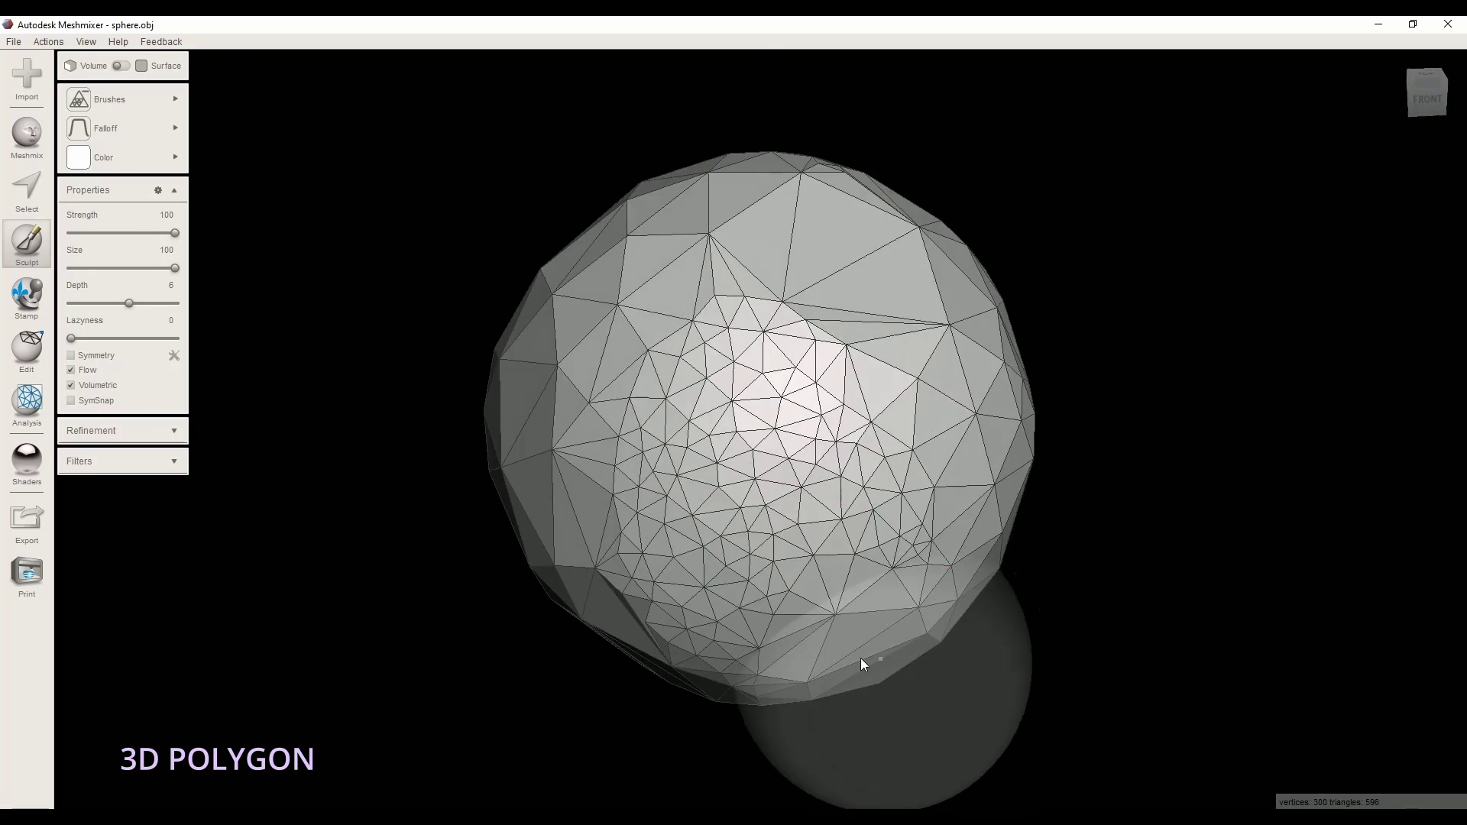
pyautogui.moveTo(863, 663)
pyautogui.mouseDown()
pyautogui.moveTo(782, 299)
pyautogui.moveTo(893, 499)
pyautogui.moveTo(672, 506)
pyautogui.moveTo(934, 562)
pyautogui.mouseUp()
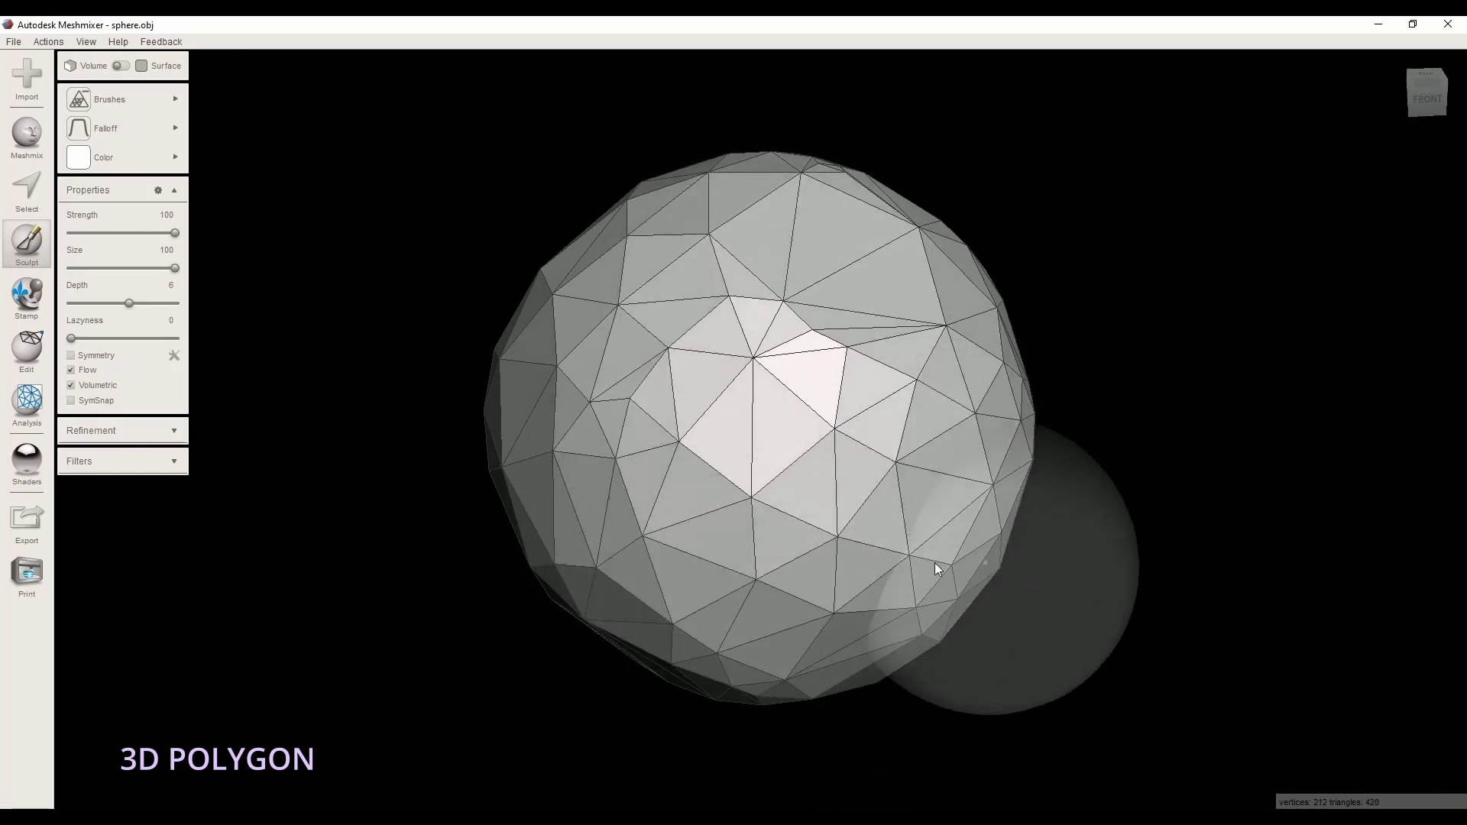
pyautogui.moveTo(934, 562); pyautogui.dragTo(573, 416, button='right')
pyautogui.moveTo(807, 437)
pyautogui.mouseDown()
pyautogui.moveTo(787, 379)
pyautogui.moveTo(965, 378)
pyautogui.moveTo(867, 411)
pyautogui.mouseUp()
pyautogui.moveTo(1070, 511)
pyautogui.mouseDown(button='right')
pyautogui.moveTo(819, 483)
pyautogui.moveTo(642, 504)
pyautogui.mouseUp(button='right')
pyautogui.moveTo(611, 258)
pyautogui.mouseDown()
pyautogui.moveTo(663, 309)
pyautogui.moveTo(855, 425)
pyautogui.moveTo(894, 676)
pyautogui.mouseUp()
pyautogui.moveTo(894, 675)
pyautogui.mouseDown(button='right')
pyautogui.moveTo(874, 645)
pyautogui.moveTo(759, 622)
pyautogui.moveTo(593, 642)
pyautogui.moveTo(1241, 439)
pyautogui.moveTo(1090, 481)
pyautogui.moveTo(841, 508)
pyautogui.mouseUp(button='right')
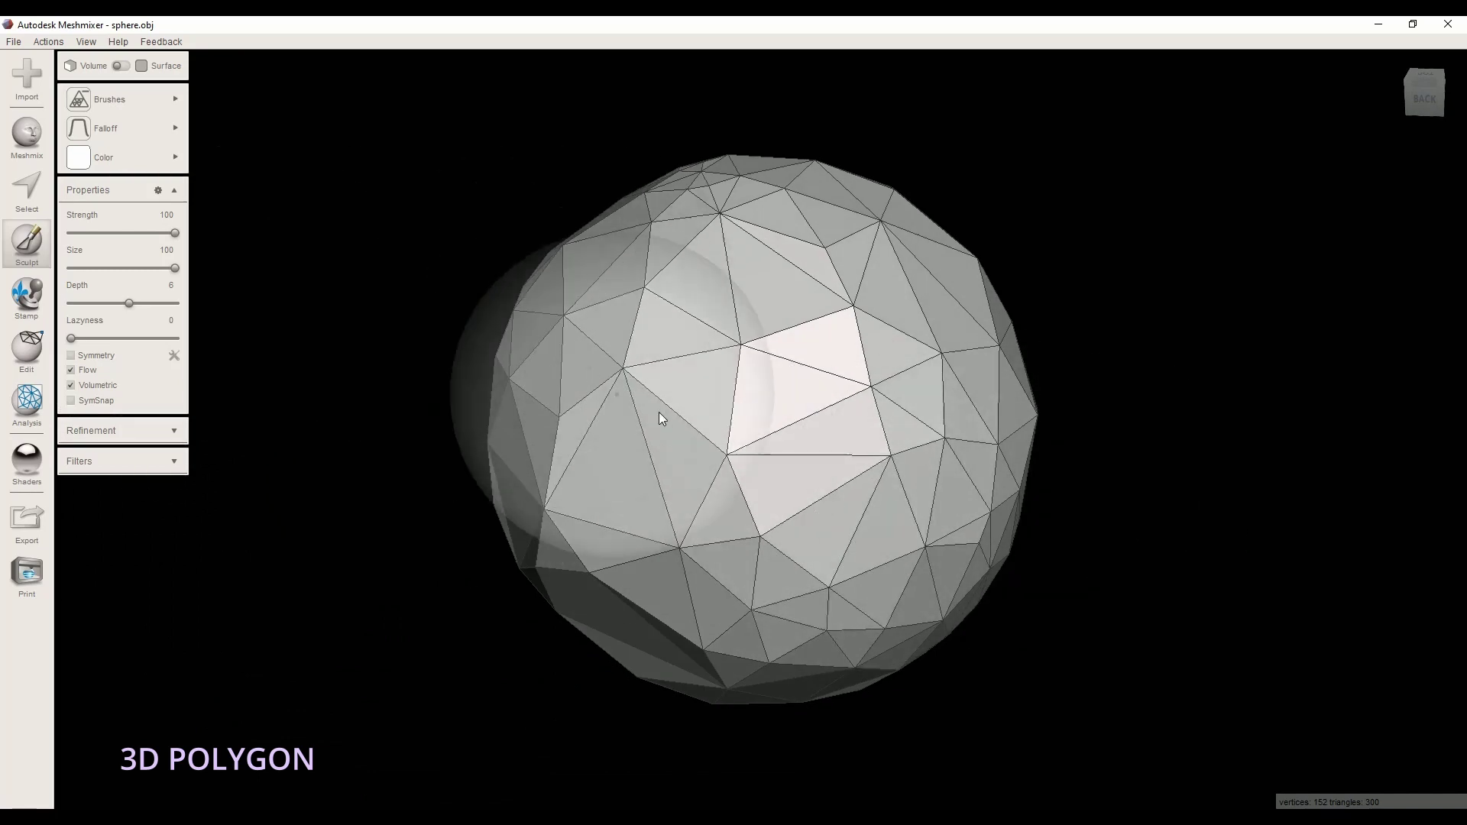
# - Start over with the sample bunny model and turn it to its side
pyautogui.moveTo(108, 116)
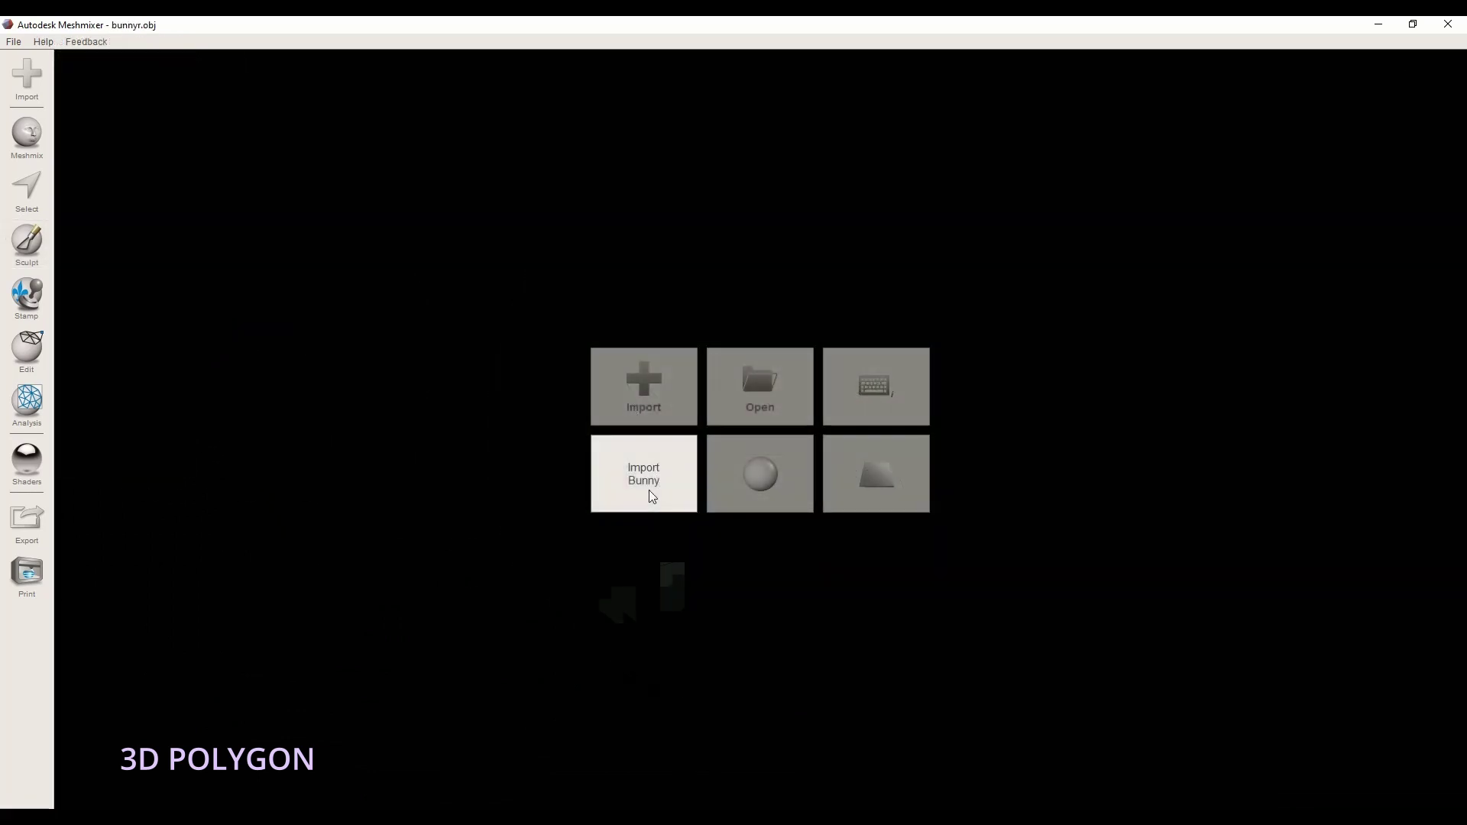
pyautogui.click(648, 489)
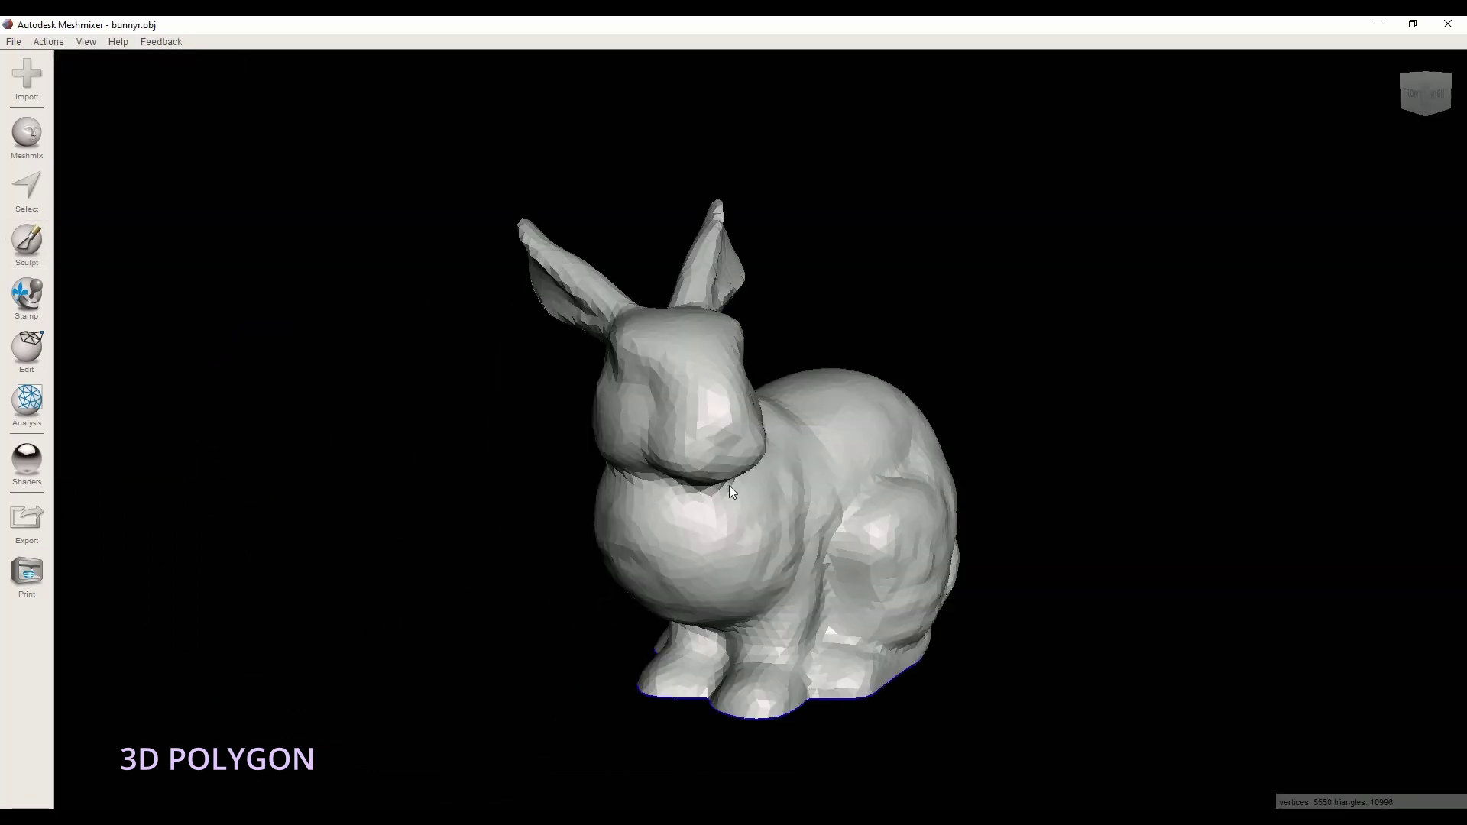
pyautogui.moveTo(729, 484); pyautogui.dragTo(588, 450, button='right')
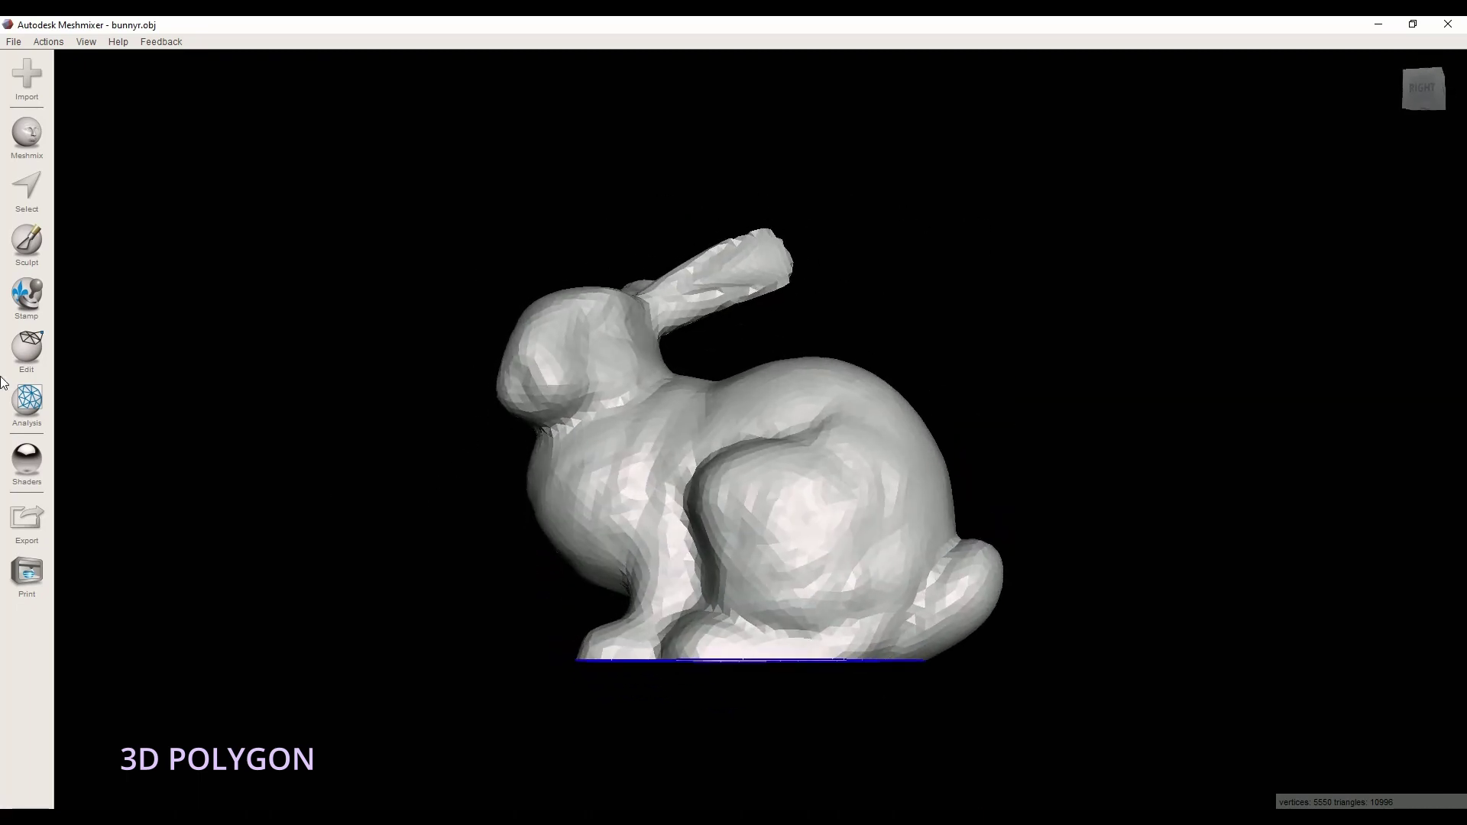
# - Repair all mesh defects of the bunny with the Inspector, using Flat Fill for the open base
pyautogui.click(28, 398)
pyautogui.click(115, 67)
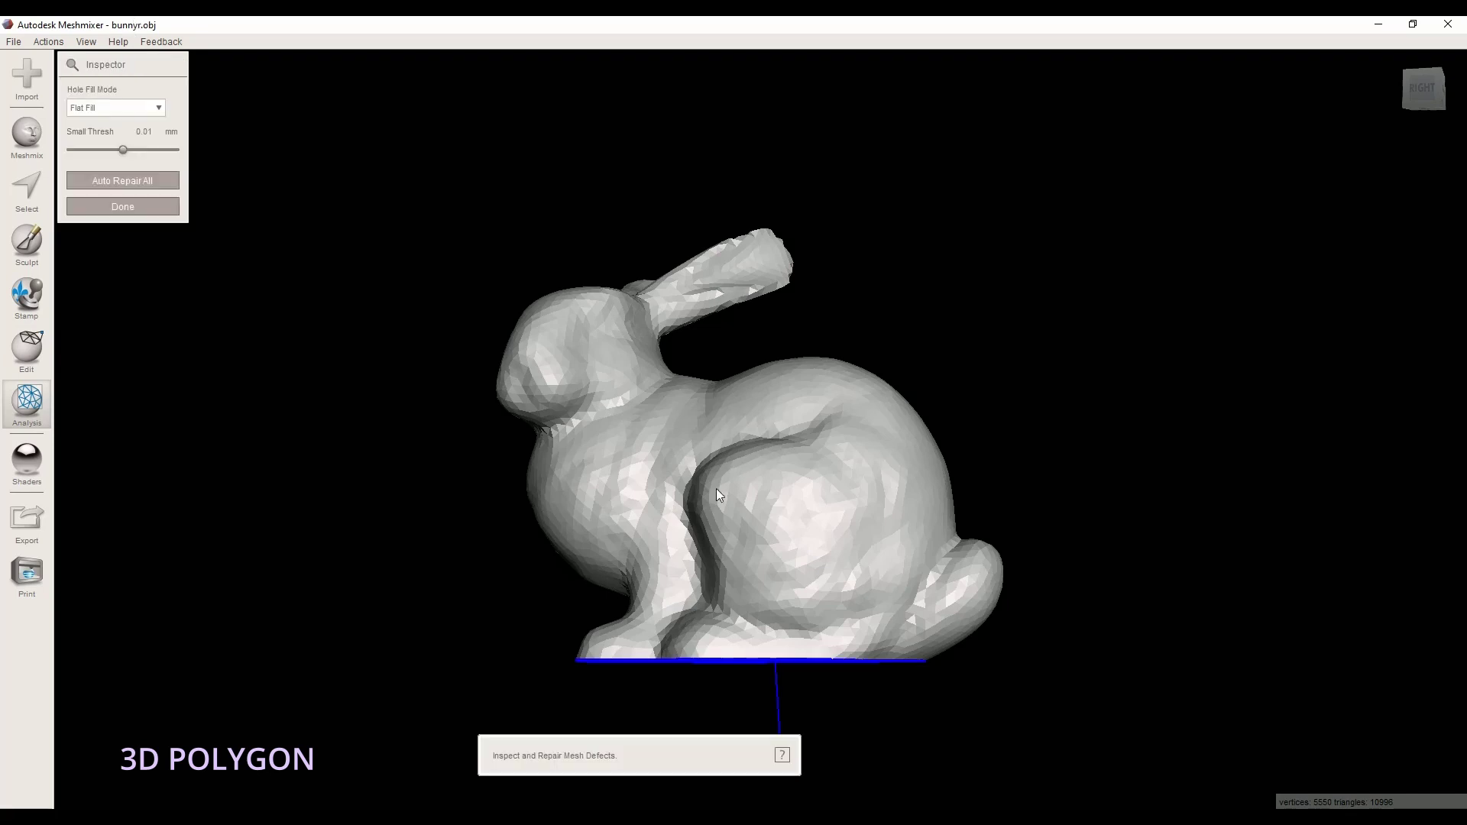
pyautogui.click(139, 177)
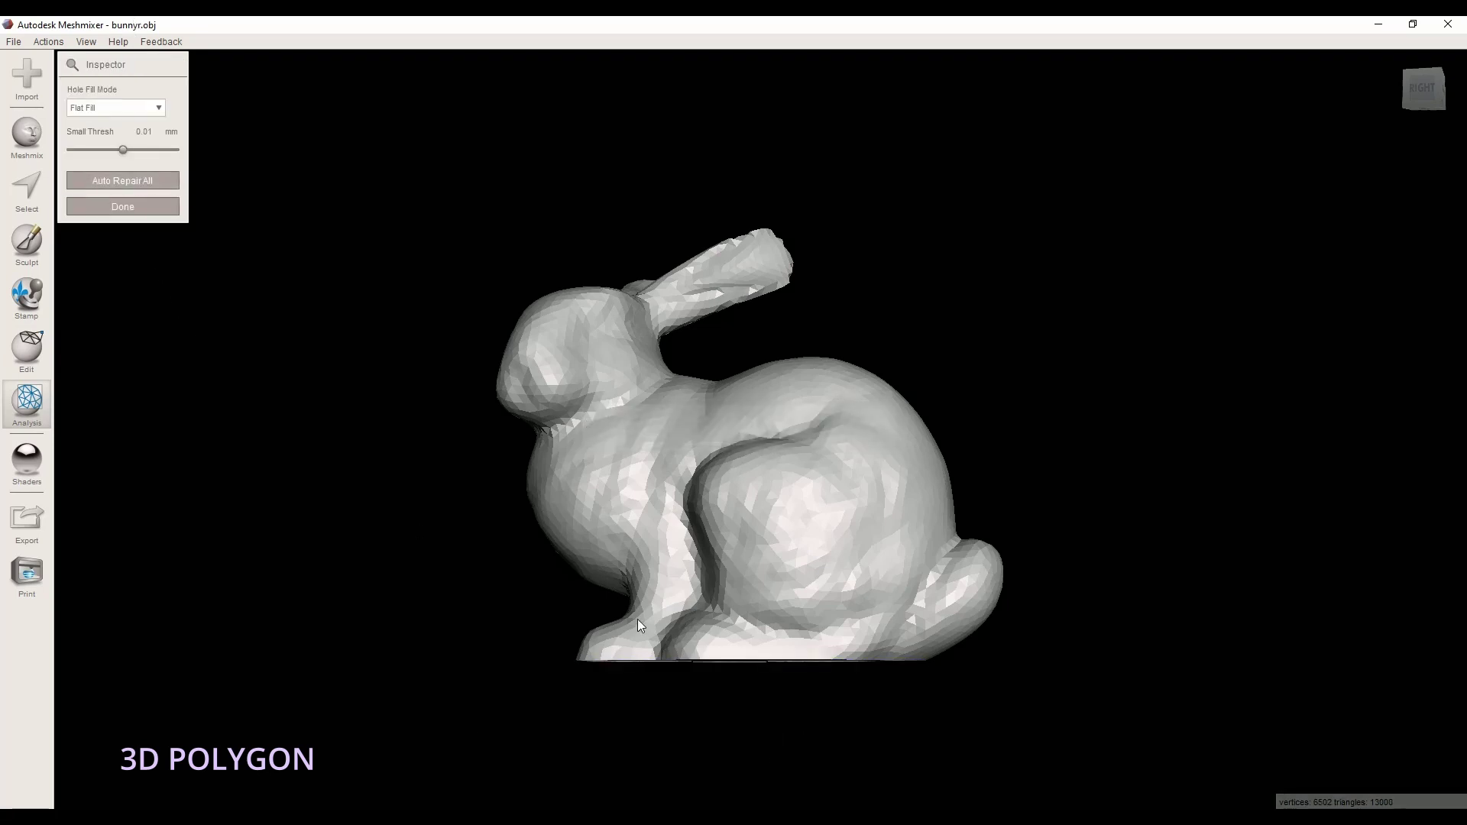
pyautogui.moveTo(596, 615); pyautogui.dragTo(554, 586, button='right')
pyautogui.scroll(3, 668, 615)
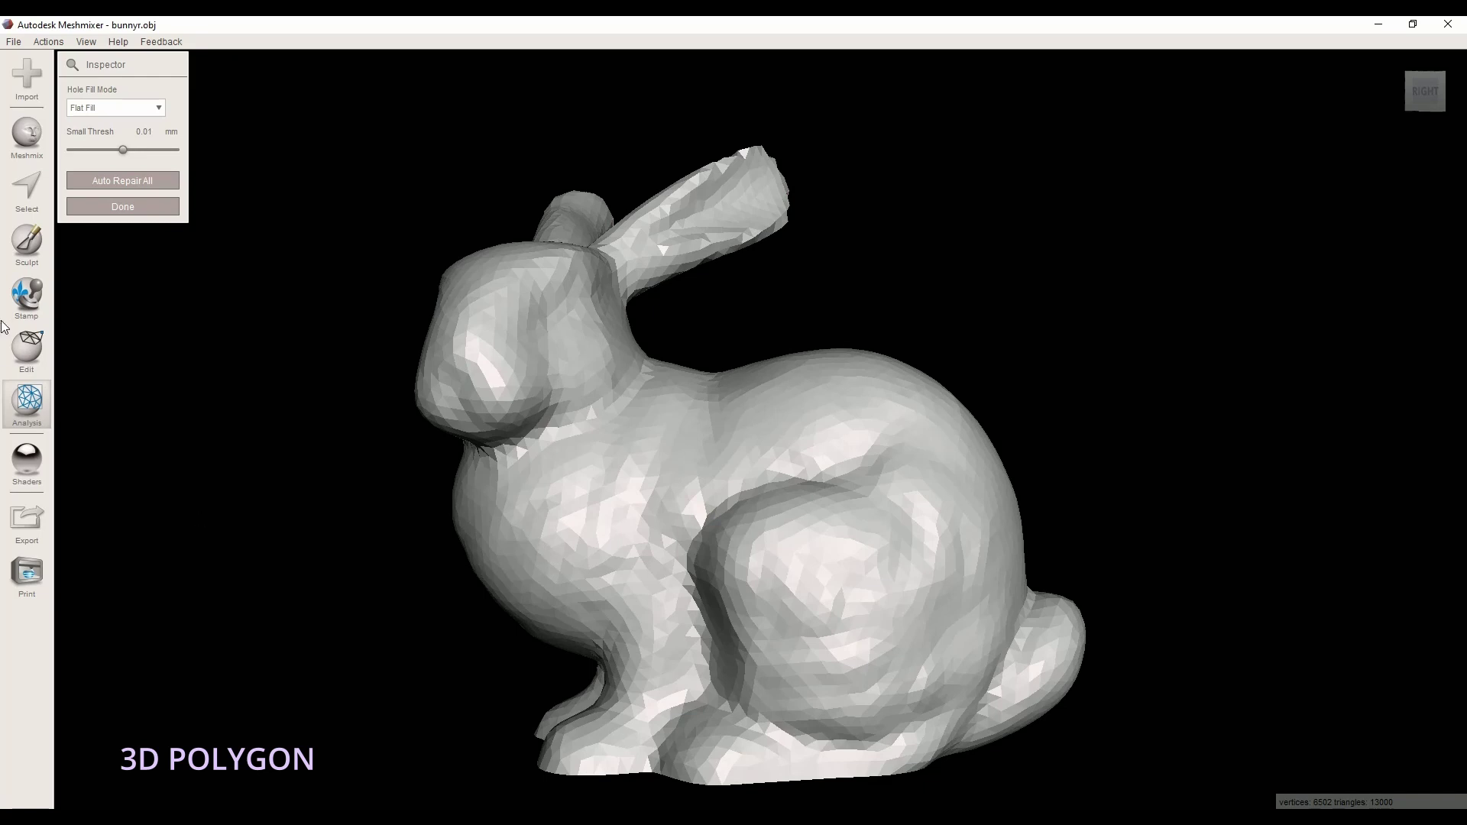
# - Select a rounded patch on the bunny's back with the Unwrap Brush at size 55
pyautogui.click(31, 185)
pyautogui.moveTo(818, 498); pyautogui.dragTo(685, 552, button='right')
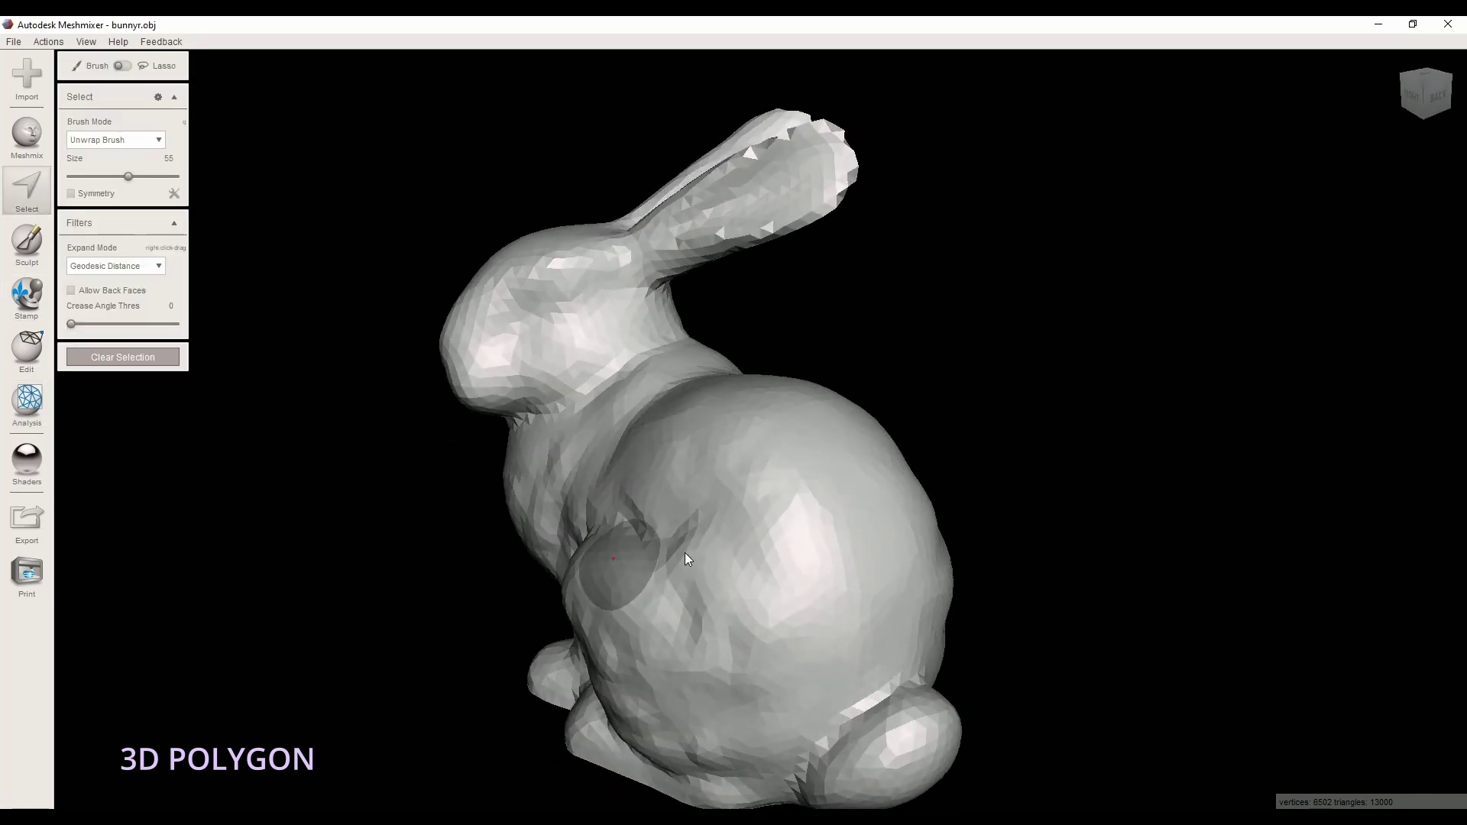
pyautogui.moveTo(807, 535)
pyautogui.mouseDown()
pyautogui.moveTo(713, 492)
pyautogui.moveTo(731, 563)
pyautogui.mouseUp()
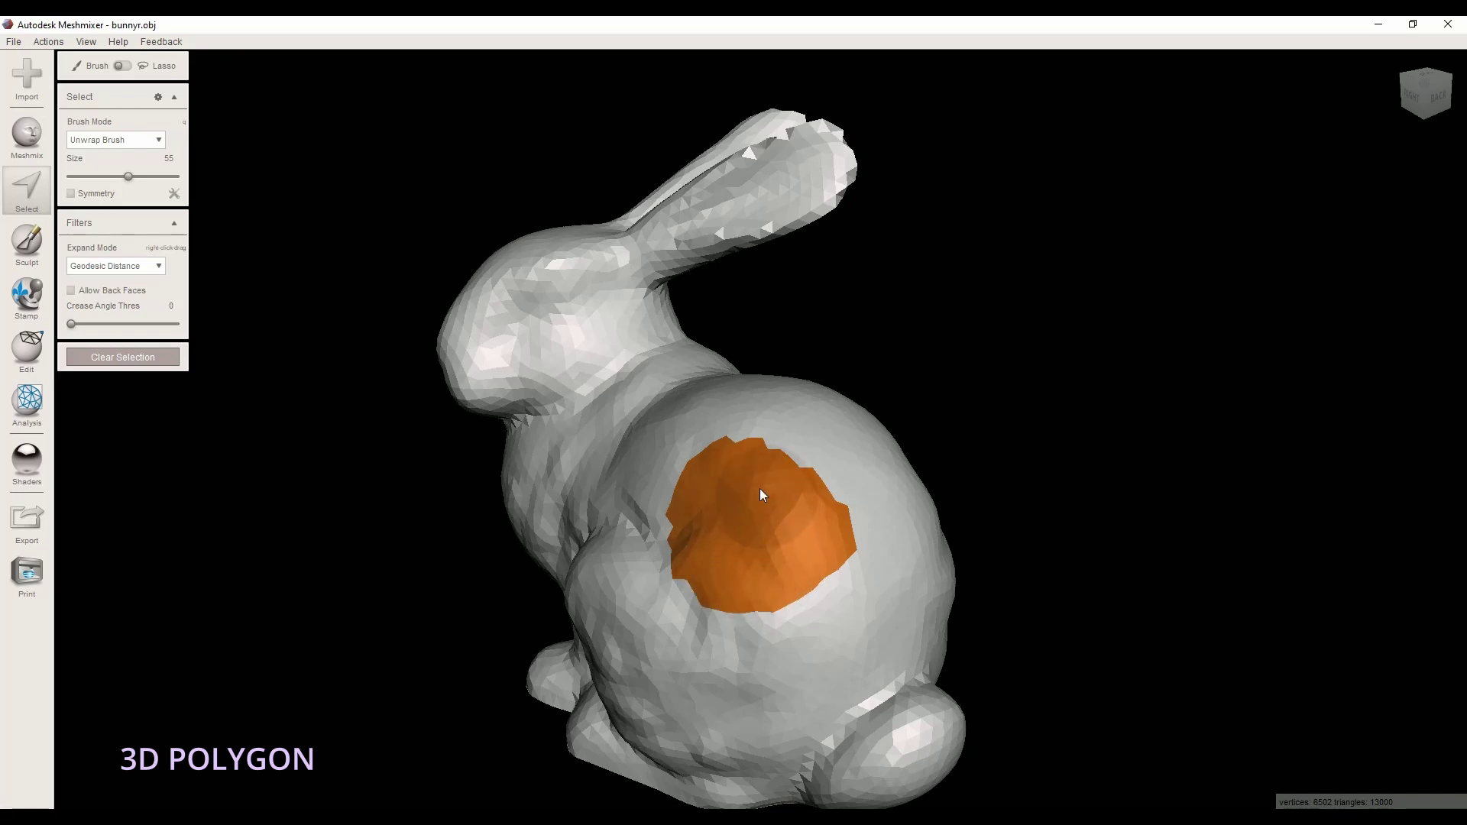
pyautogui.moveTo(760, 490)
pyautogui.mouseDown()
pyautogui.moveTo(746, 470)
pyautogui.moveTo(799, 518)
pyautogui.moveTo(814, 501)
pyautogui.mouseUp()
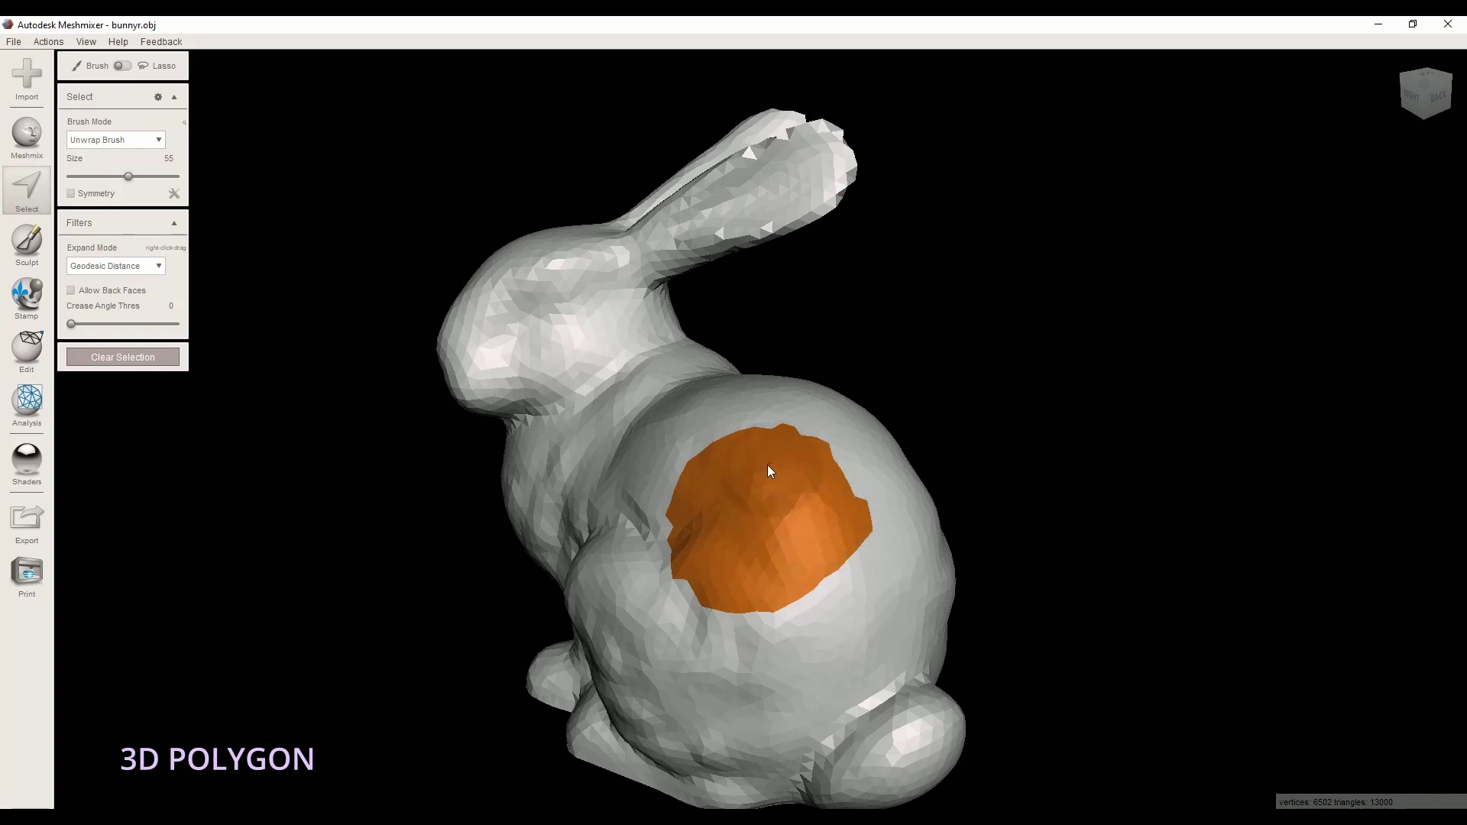
# - Try the Reduce operation on the selected patch with a percentage of 80, then cancel it
pyautogui.moveTo(117, 71)
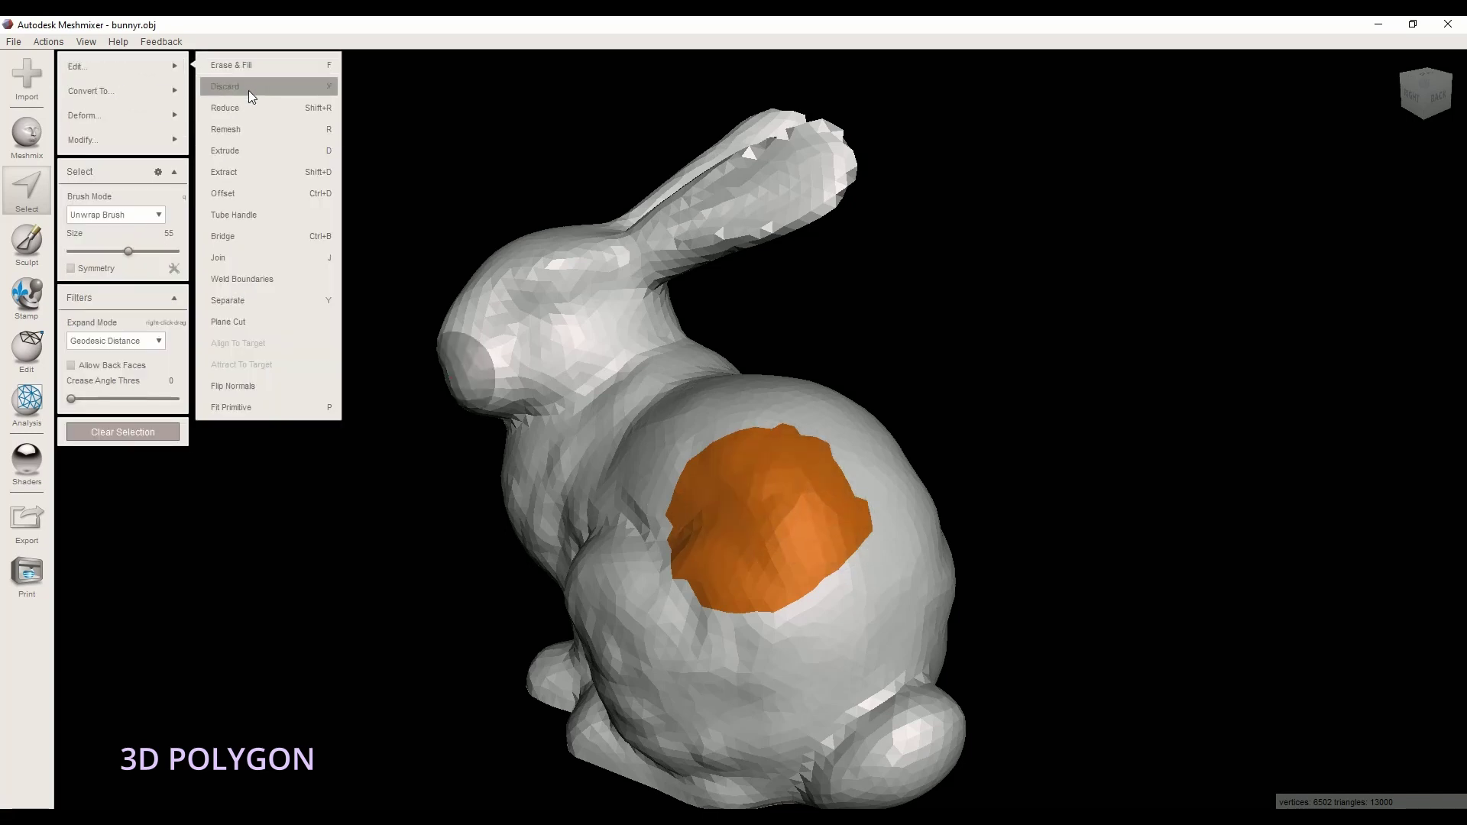
pyautogui.click(278, 108)
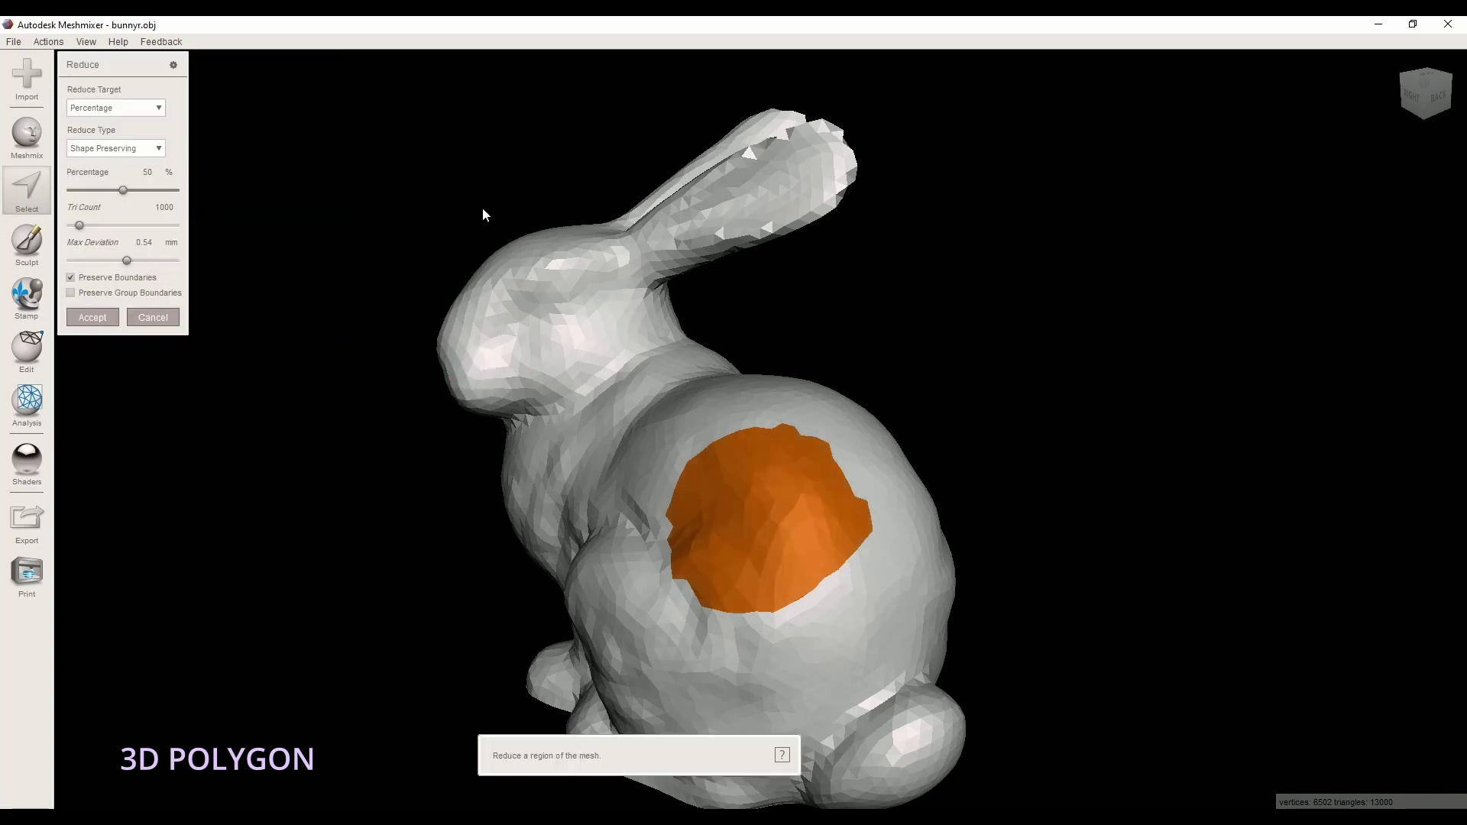
pyautogui.moveTo(718, 489); pyautogui.dragTo(628, 502, button='right')
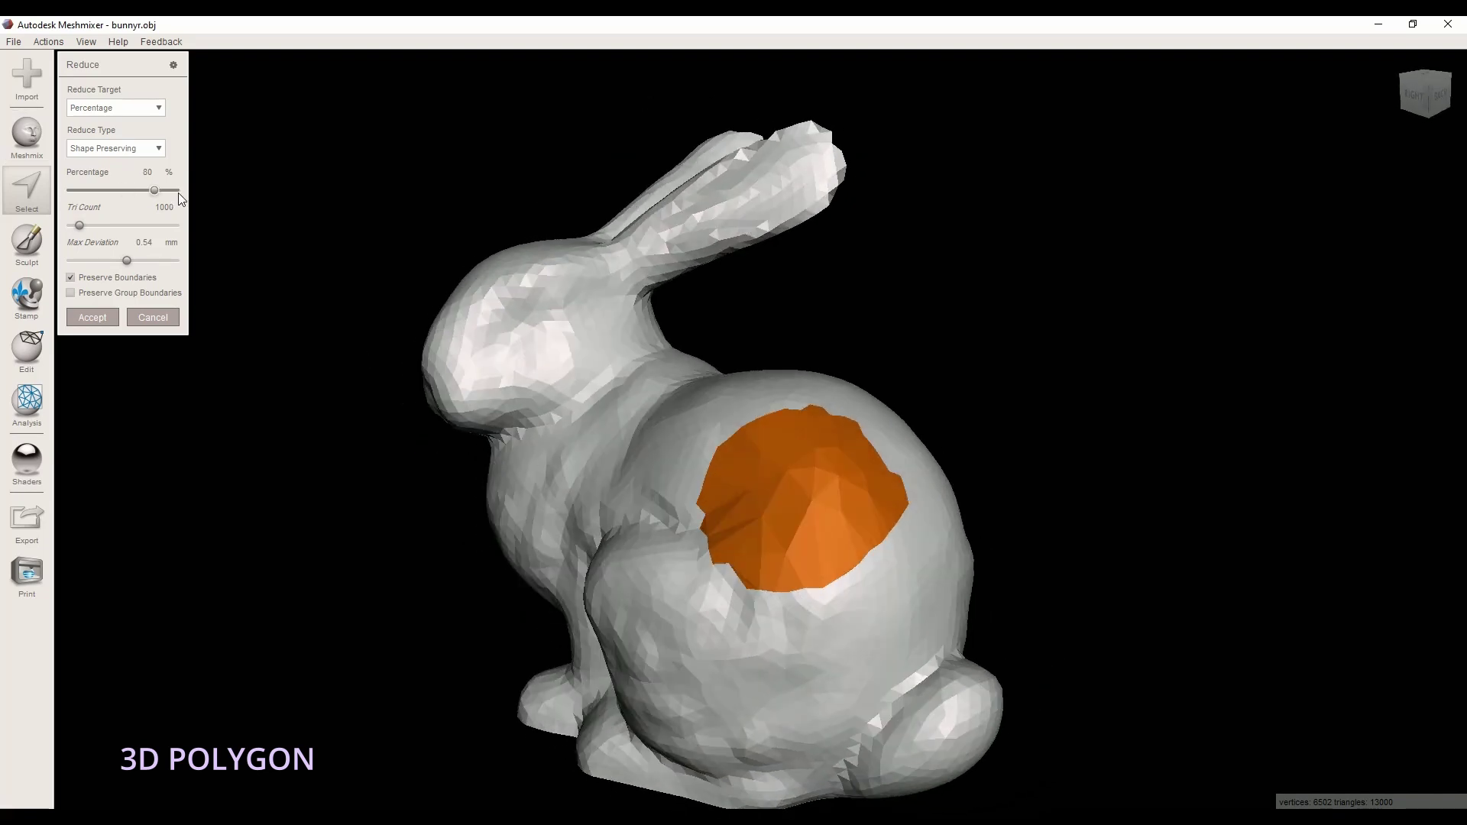
pyautogui.moveTo(153, 190); pyautogui.dragTo(134, 196)
pyautogui.click(153, 317)
# - Enlarge the selection across the bunny's flank and try a stronger percentage reduction on it
pyautogui.moveTo(804, 512)
pyautogui.mouseDown()
pyautogui.moveTo(659, 599)
pyautogui.moveTo(696, 534)
pyautogui.mouseUp()
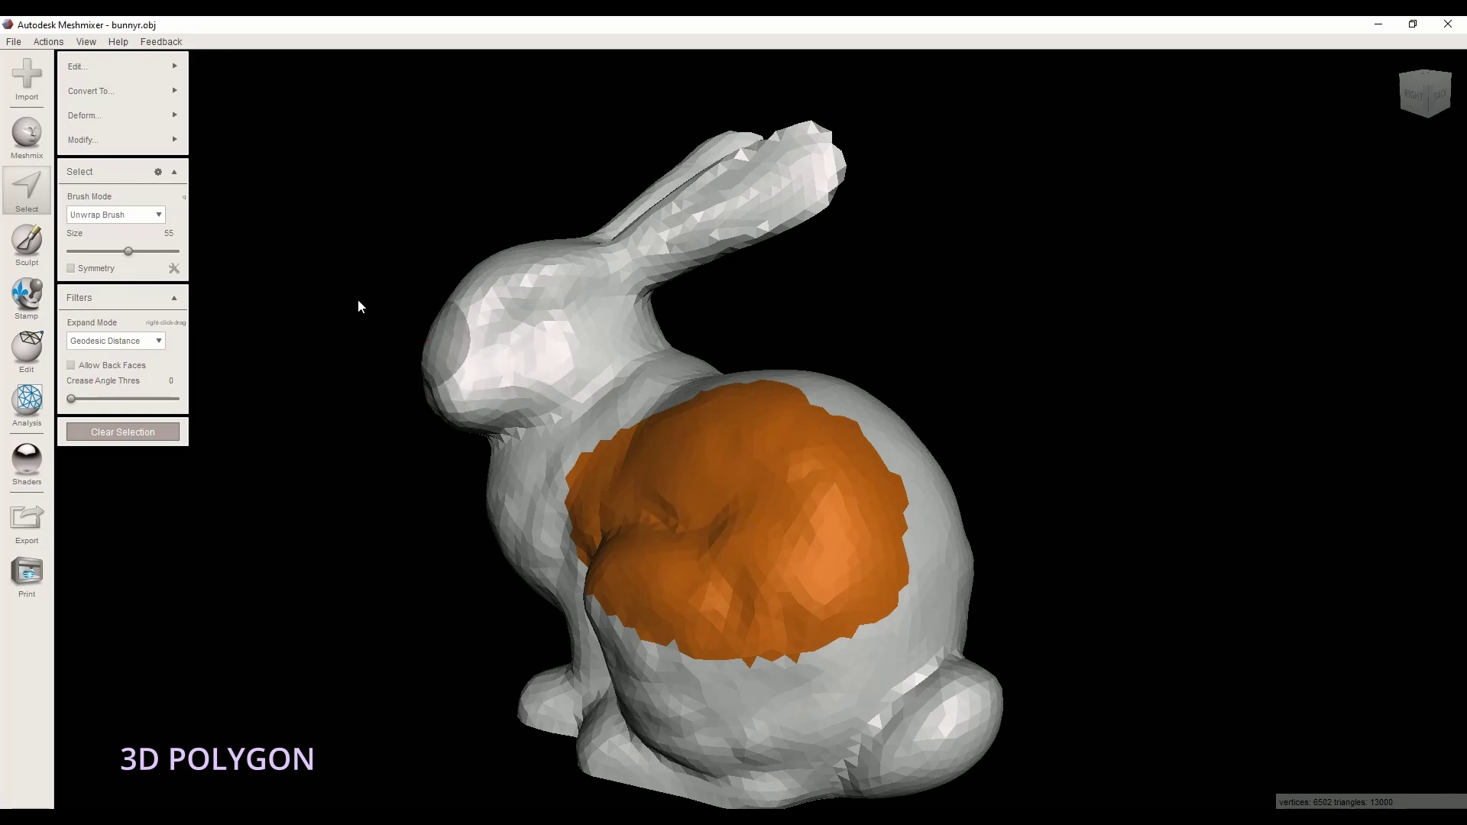
pyautogui.hotkey('shift', 'r')
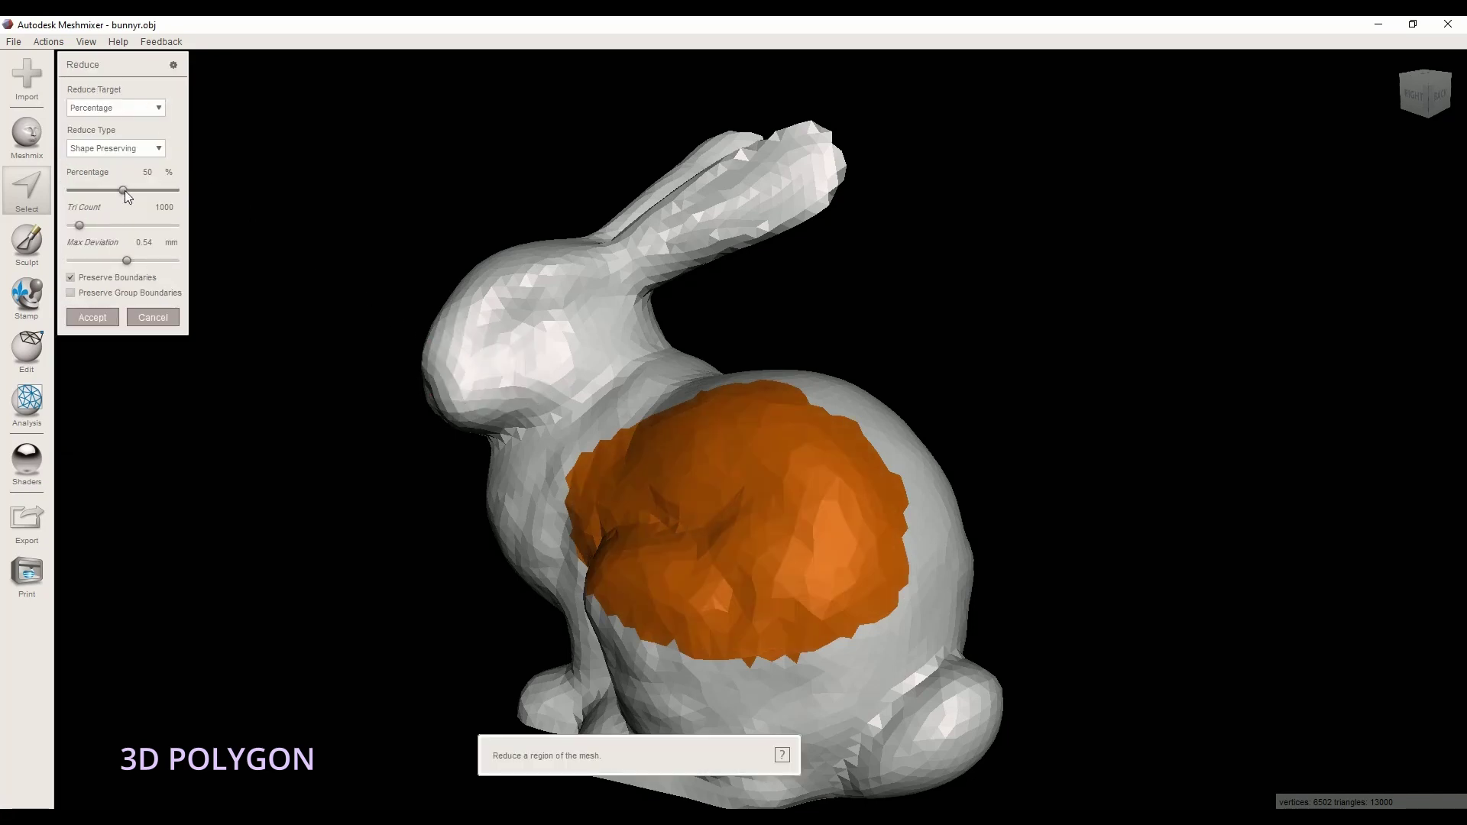
pyautogui.moveTo(126, 191); pyautogui.dragTo(164, 197)
pyautogui.moveTo(712, 625); pyautogui.dragTo(875, 607, button='right')
# - Select the entire bunny mesh and reduce it by 50 percent with shape preservation, after trying 89 percent
pyautogui.hotkey('ctrl', 'a')
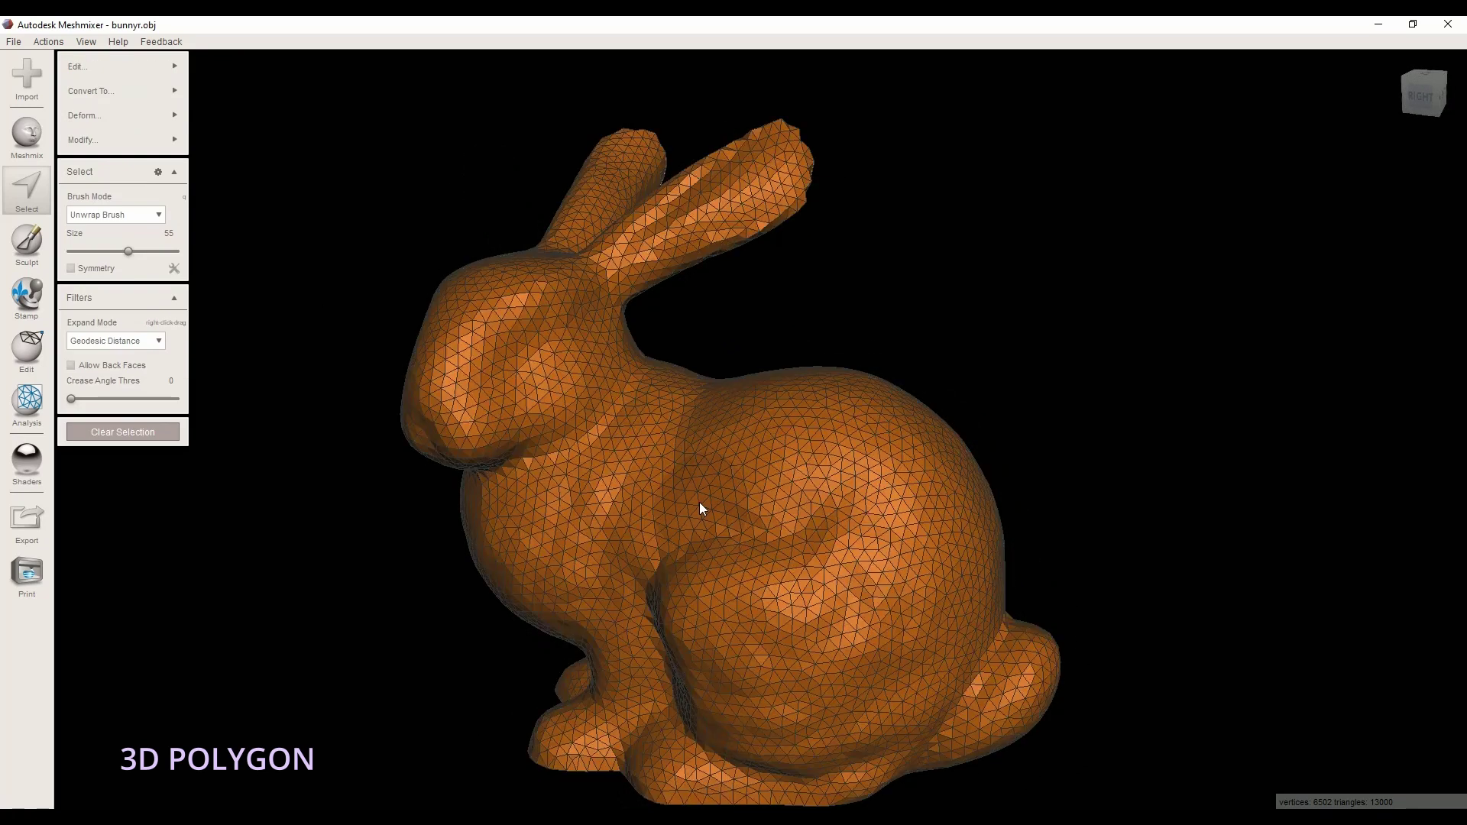
pyautogui.moveTo(144, 89)
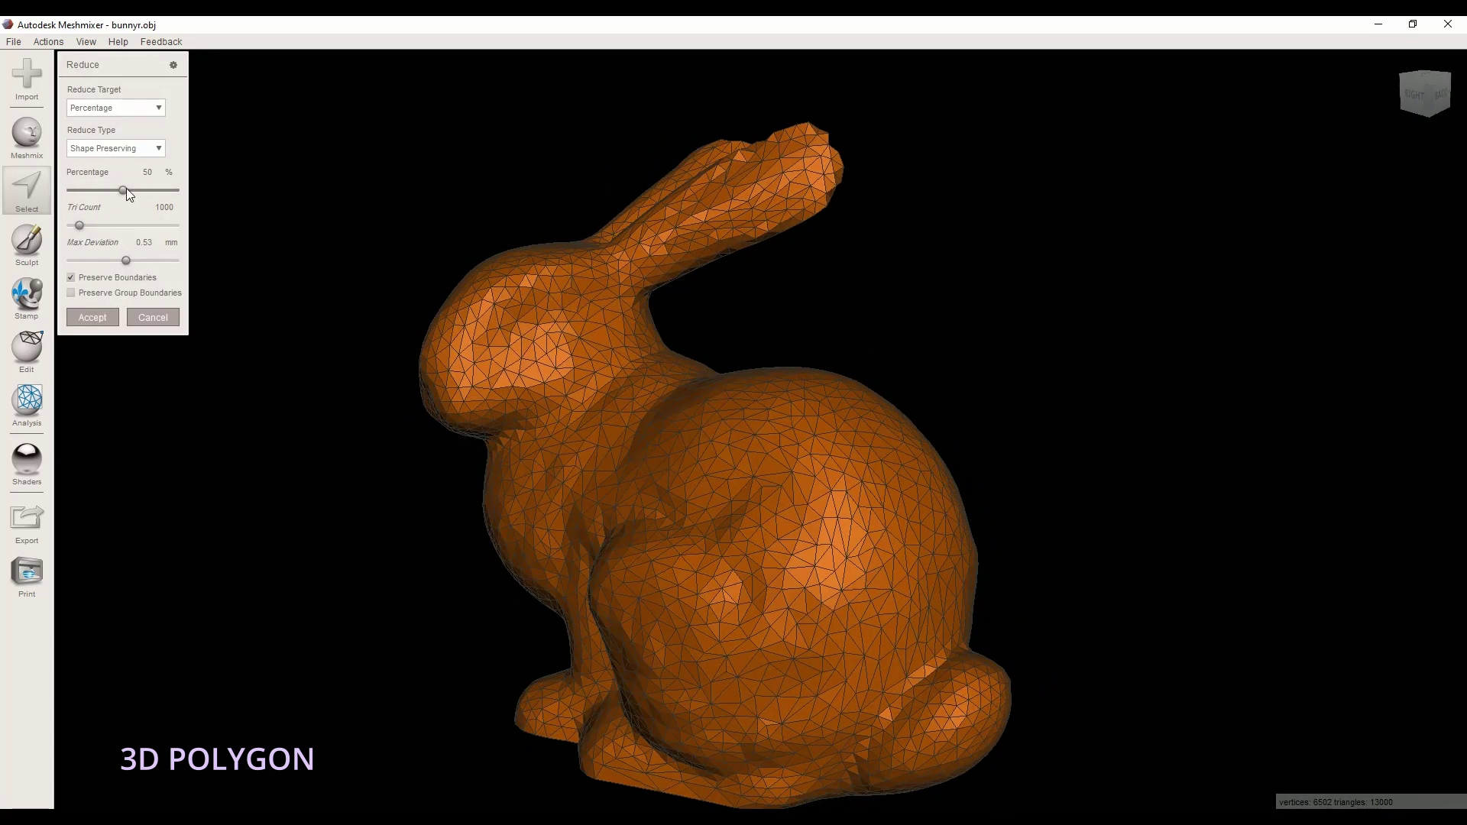
pyautogui.moveTo(125, 191); pyautogui.dragTo(162, 194)
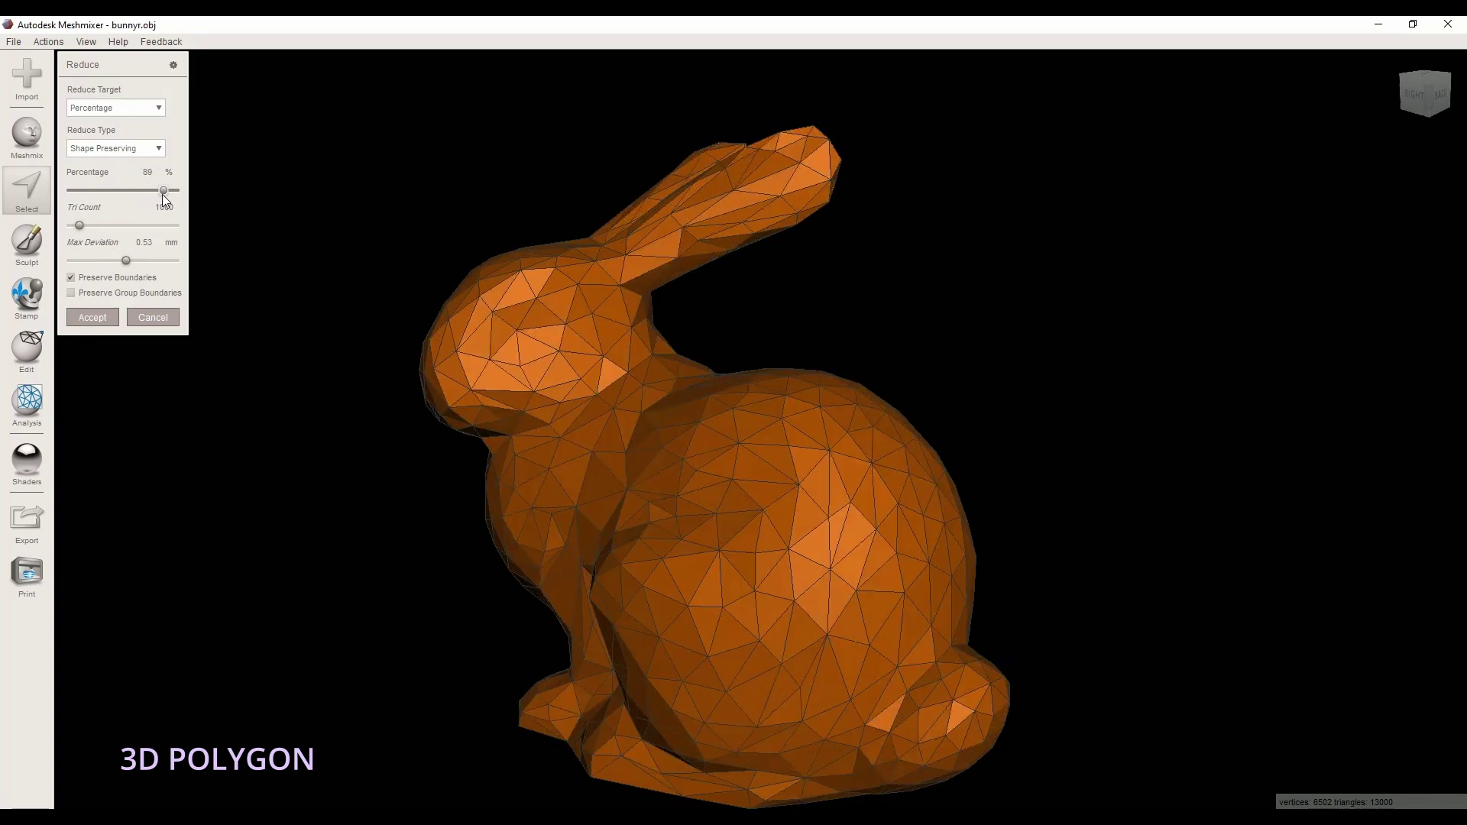
pyautogui.moveTo(365, 429); pyautogui.dragTo(459, 557, button='right')
pyautogui.click(97, 322)
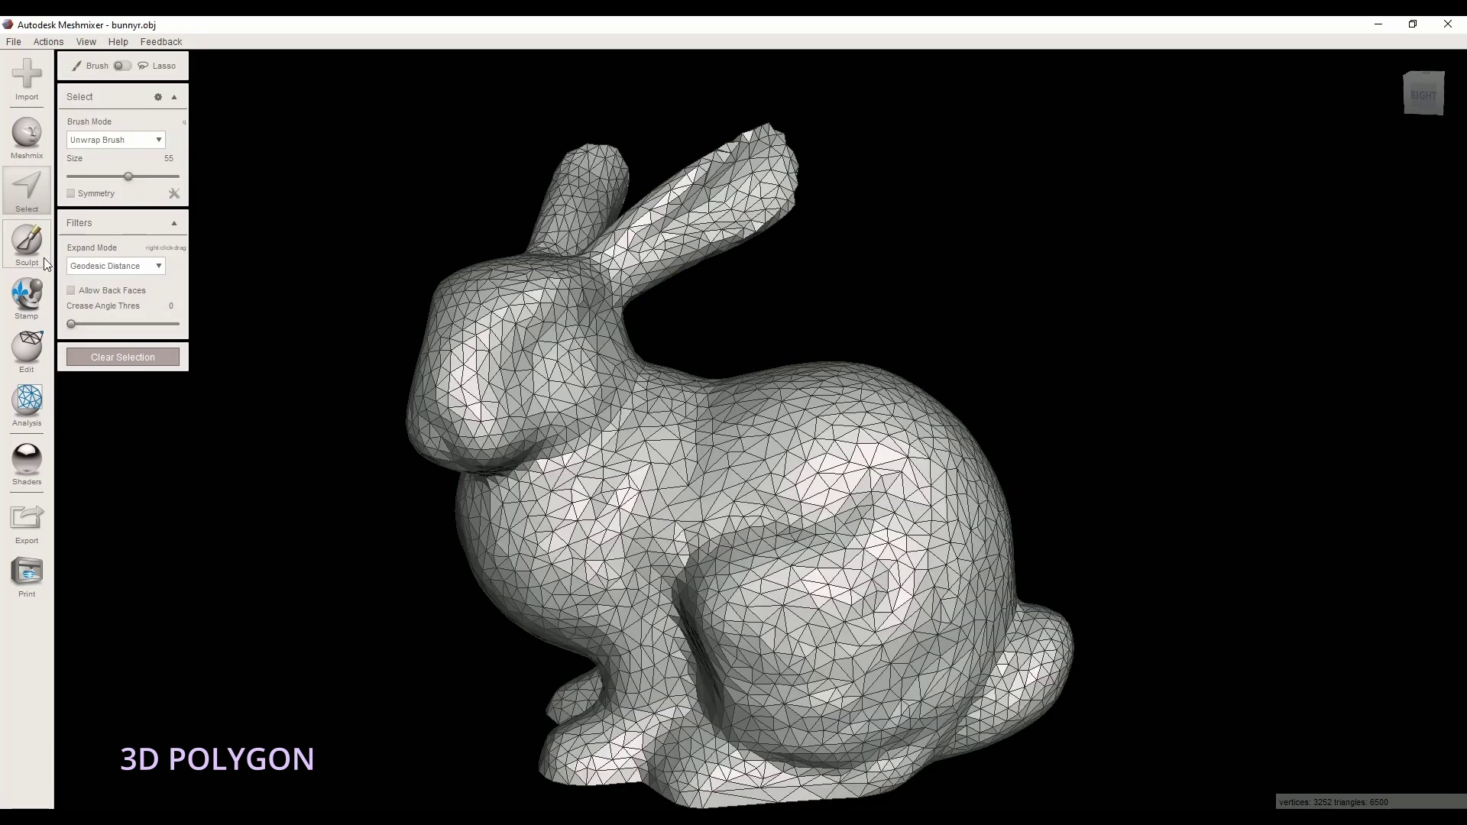
# - Remesh the whole bunny by relative density, trying 14, 46 and -30 percent before setting the density to -4 percent
pyautogui.doubleClick(686, 486)
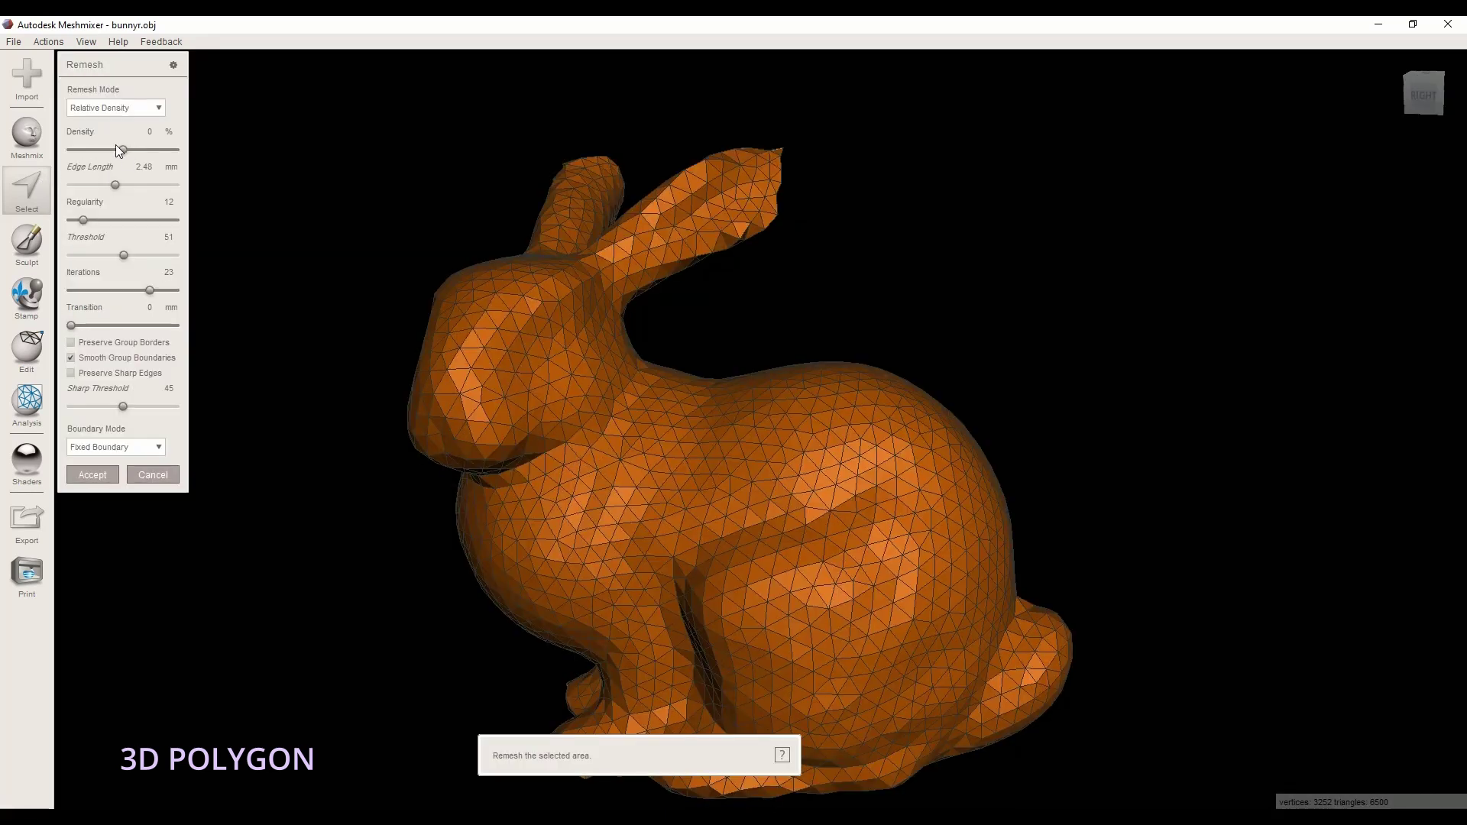
pyautogui.moveTo(127, 153); pyautogui.dragTo(148, 153)
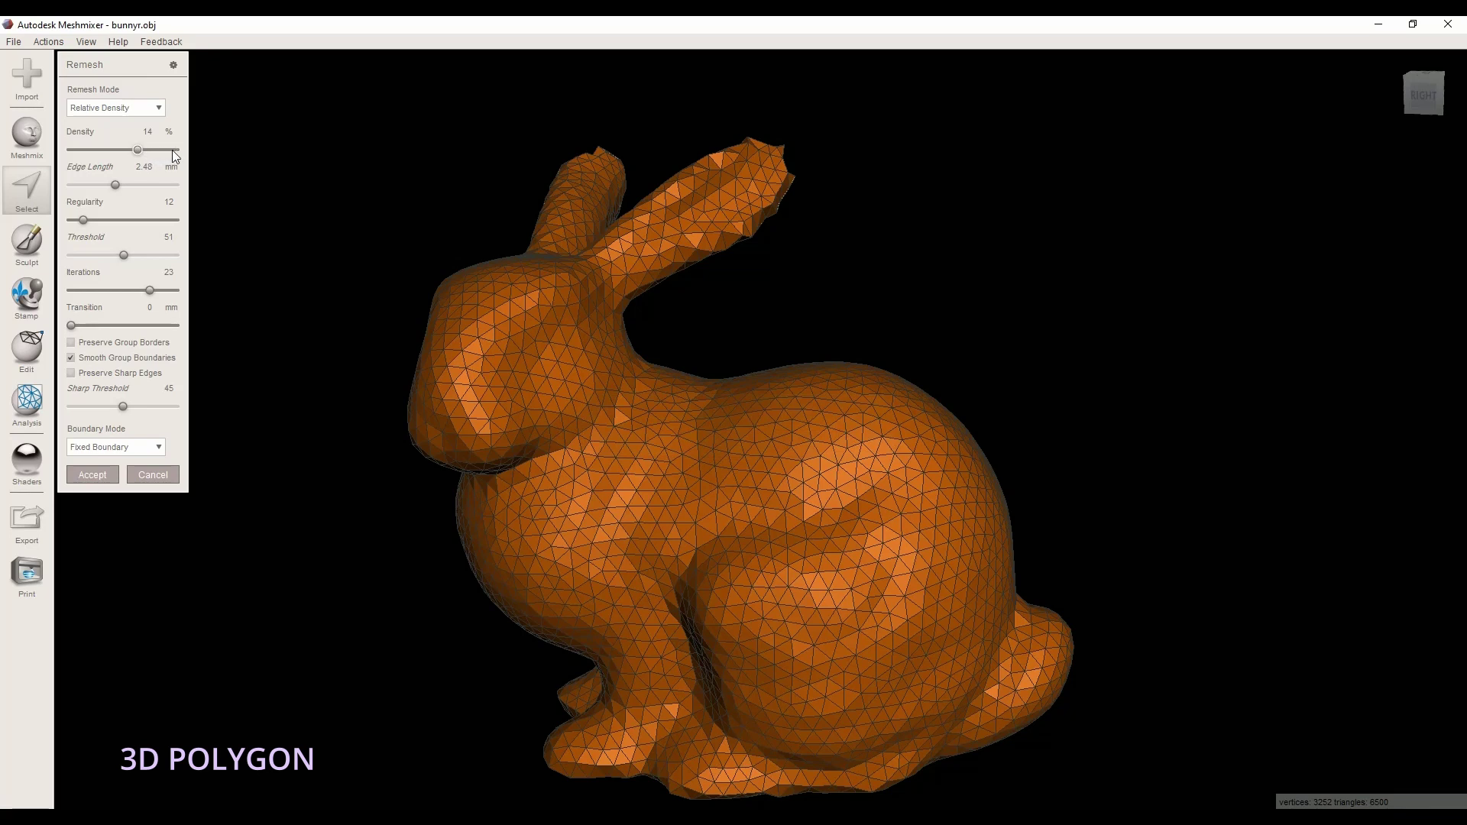
pyautogui.click(170, 150)
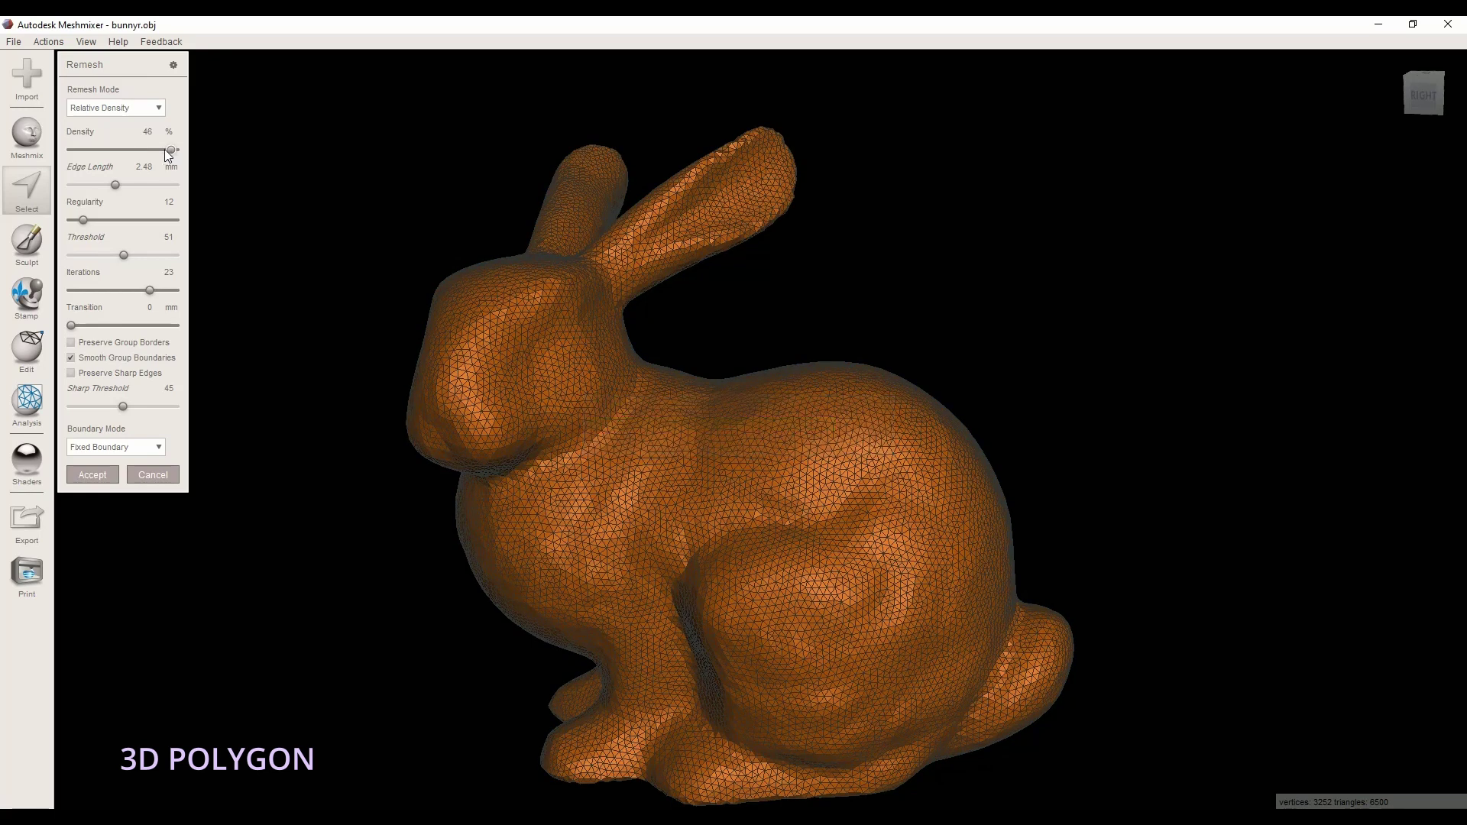
pyautogui.moveTo(165, 150); pyautogui.dragTo(87, 158)
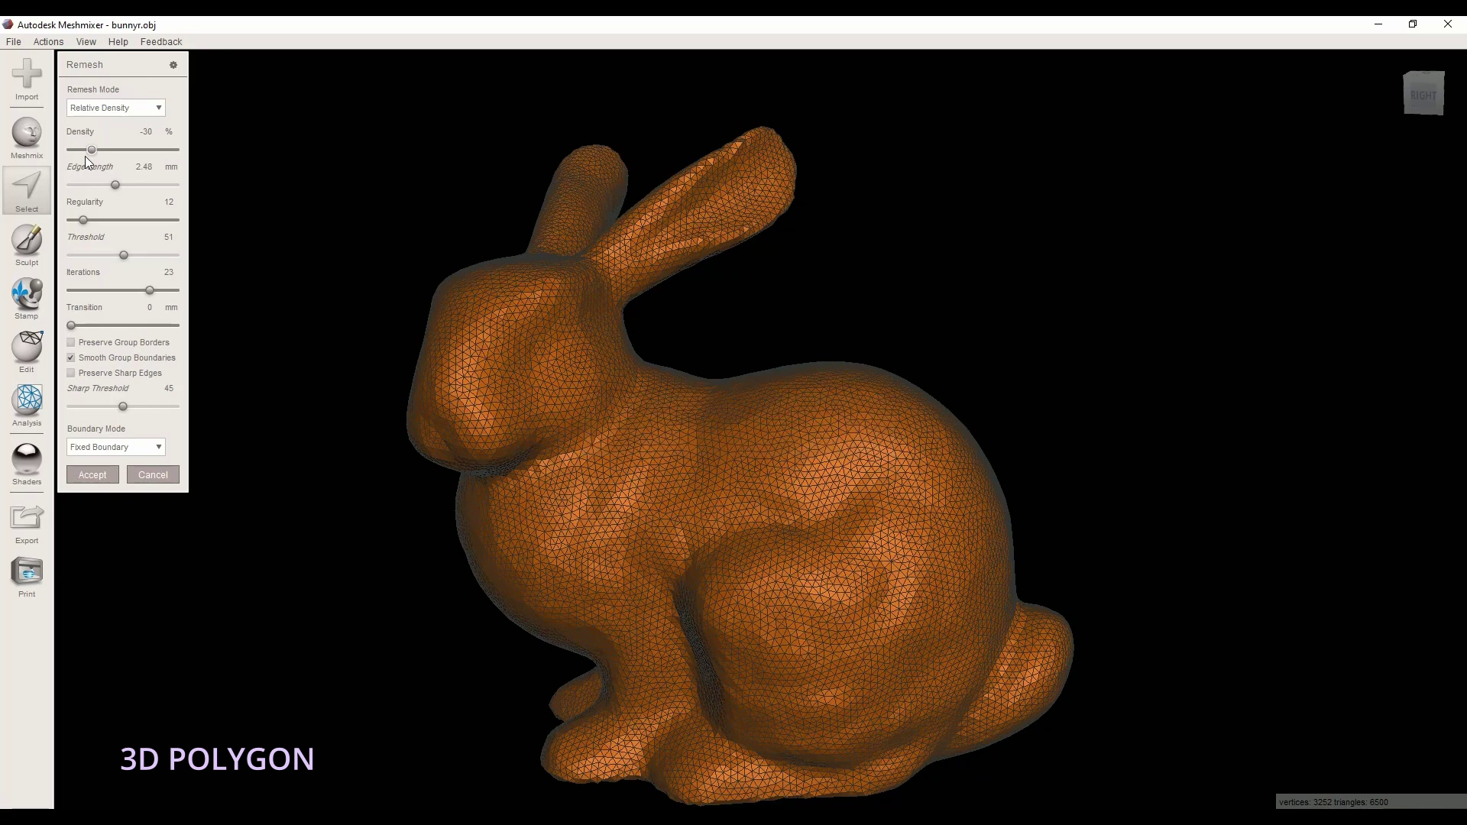
pyautogui.moveTo(89, 153); pyautogui.dragTo(120, 152)
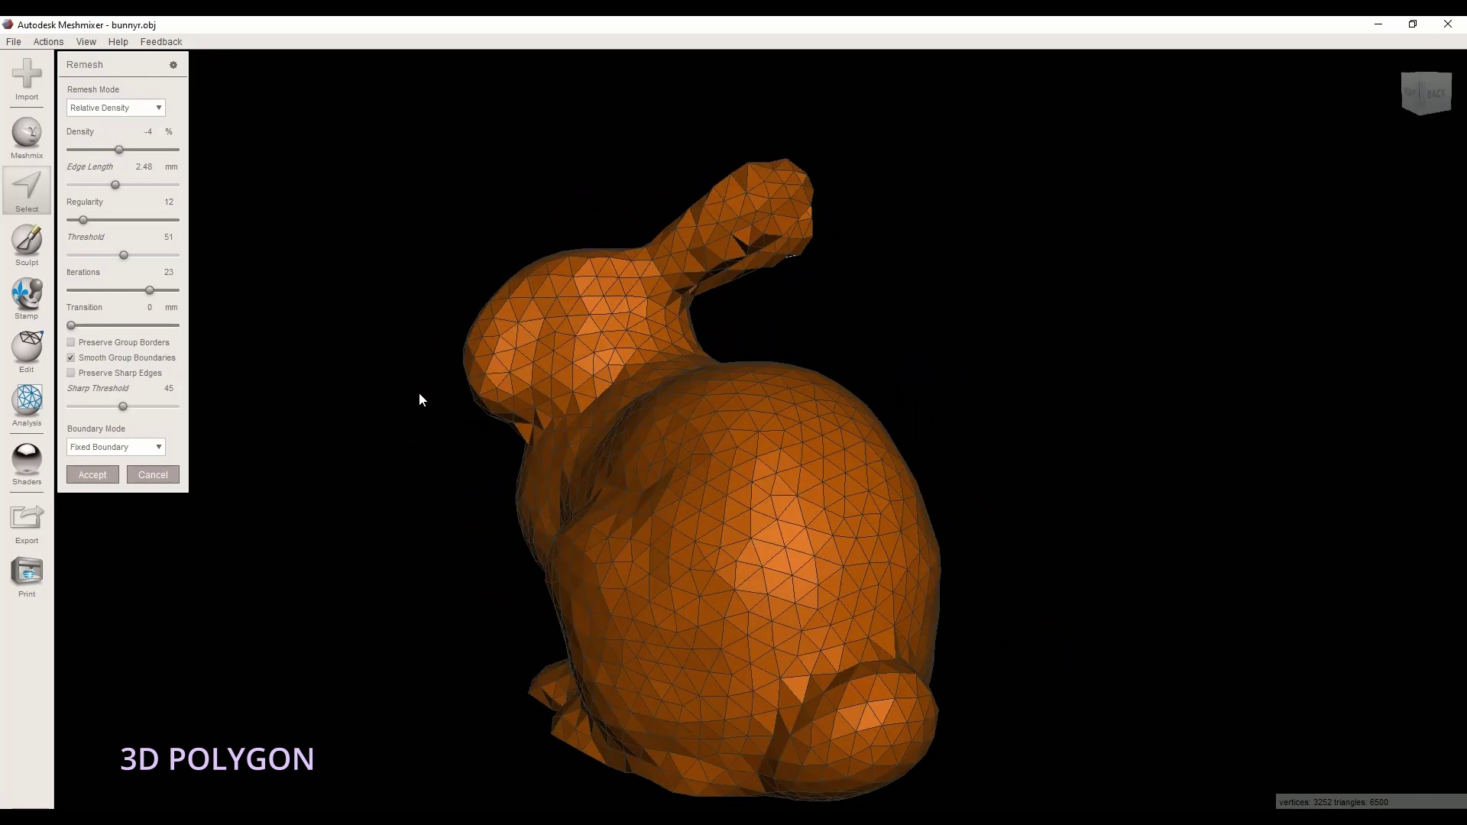